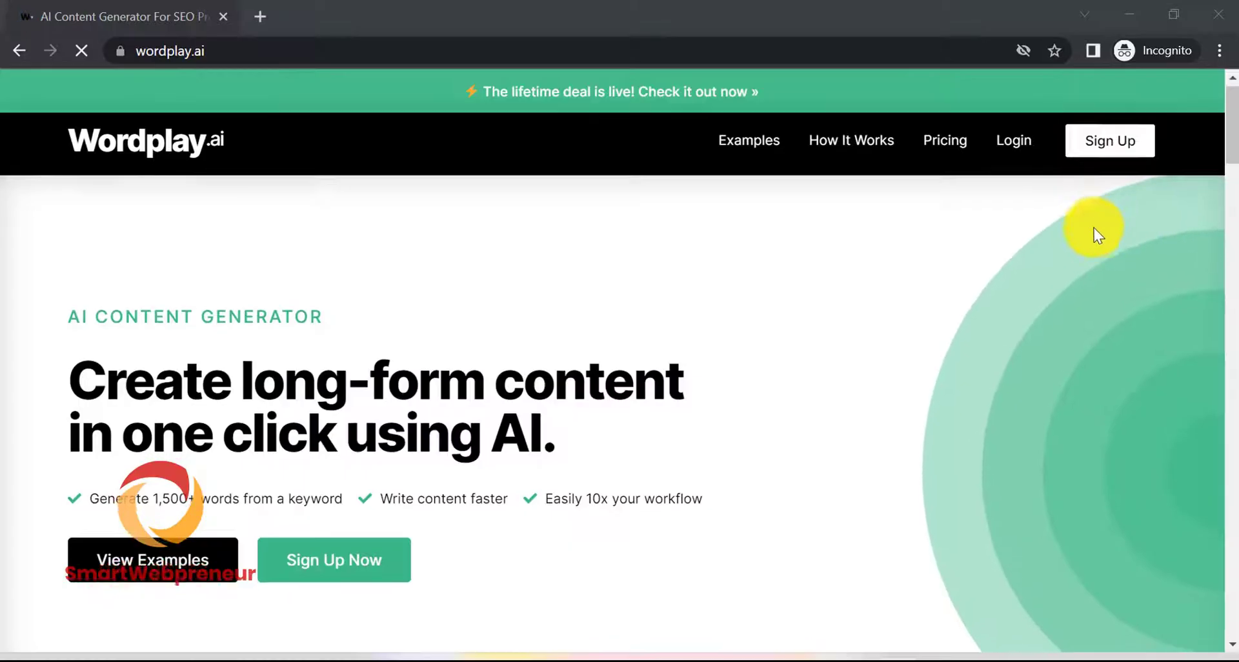
# Look through the Wordplay.ai home page, including the long-form content and "How is Wordplay different?" sections.
pyautogui.scroll(-1, 1094, 228)
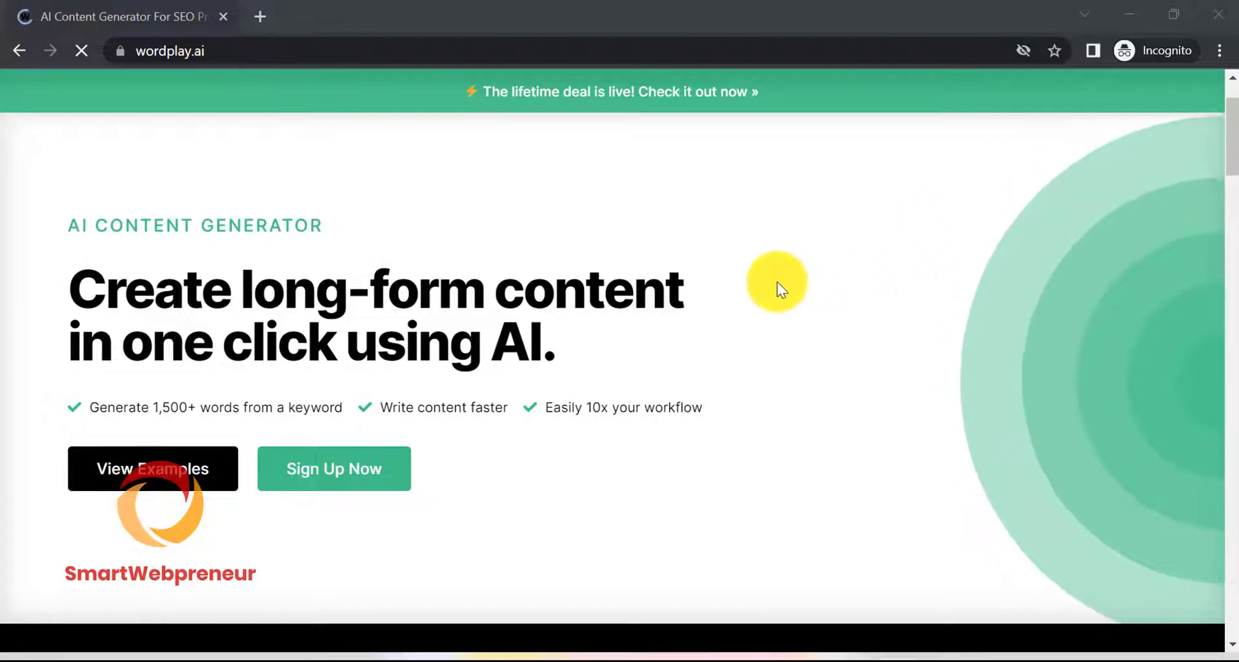
pyautogui.scroll(-1, 943, 259)
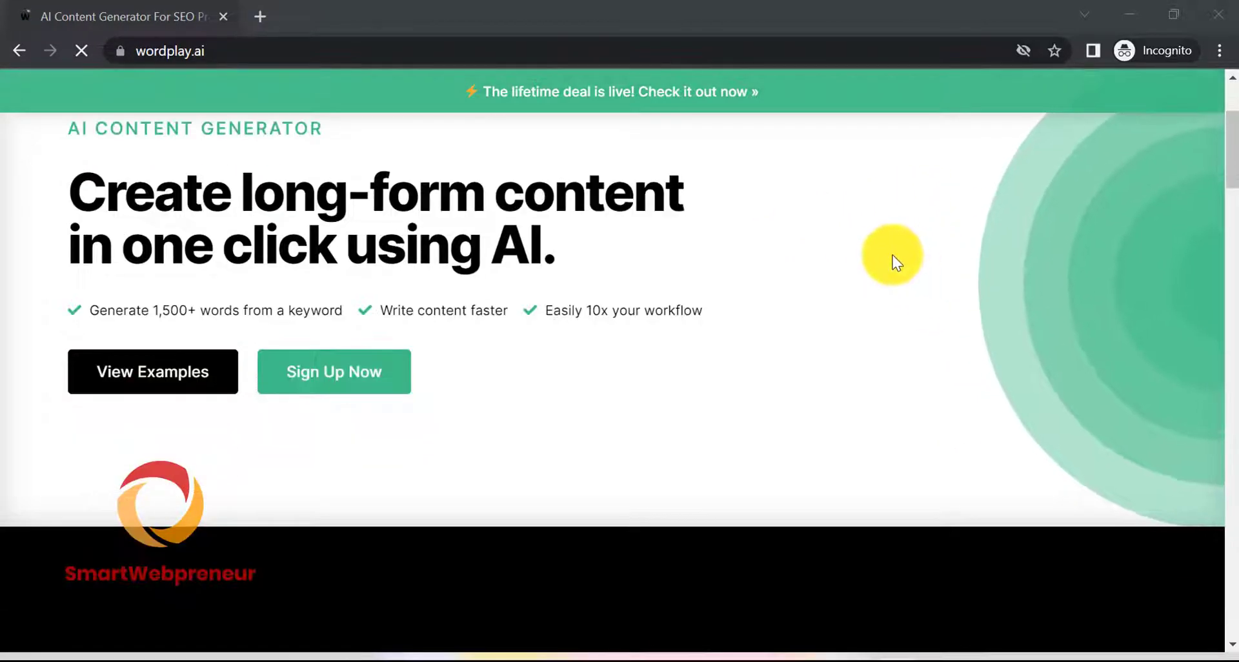
pyautogui.scroll(-5, 706, 249)
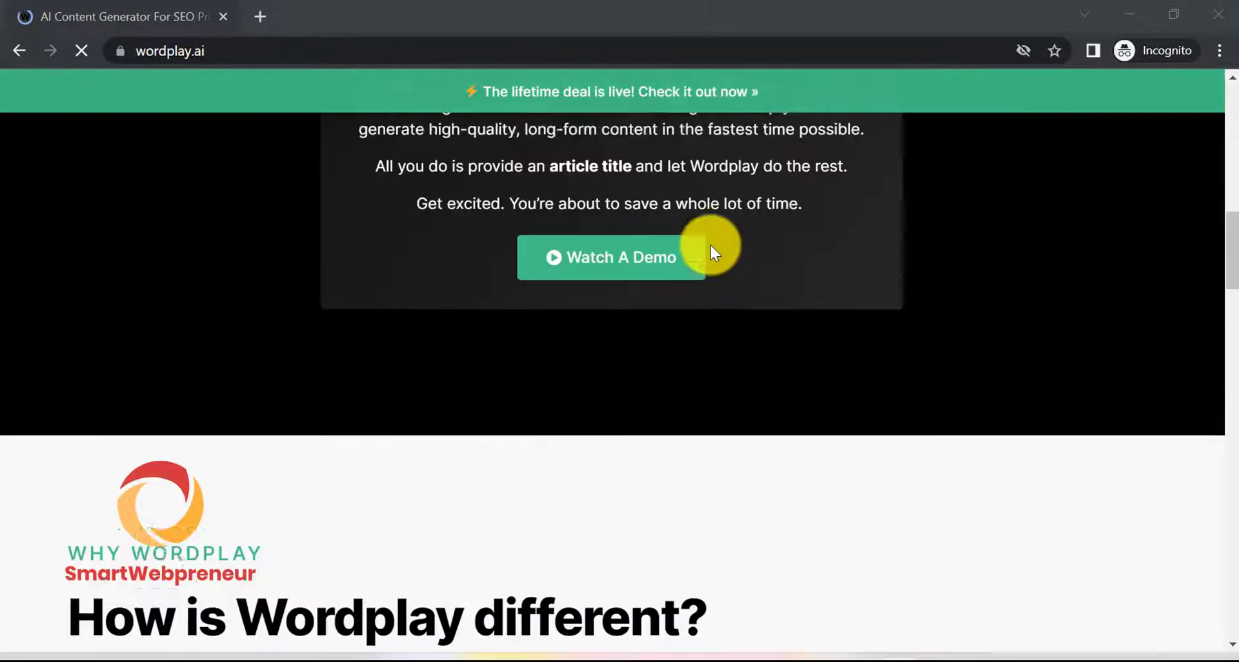
pyautogui.scroll(4, 710, 244)
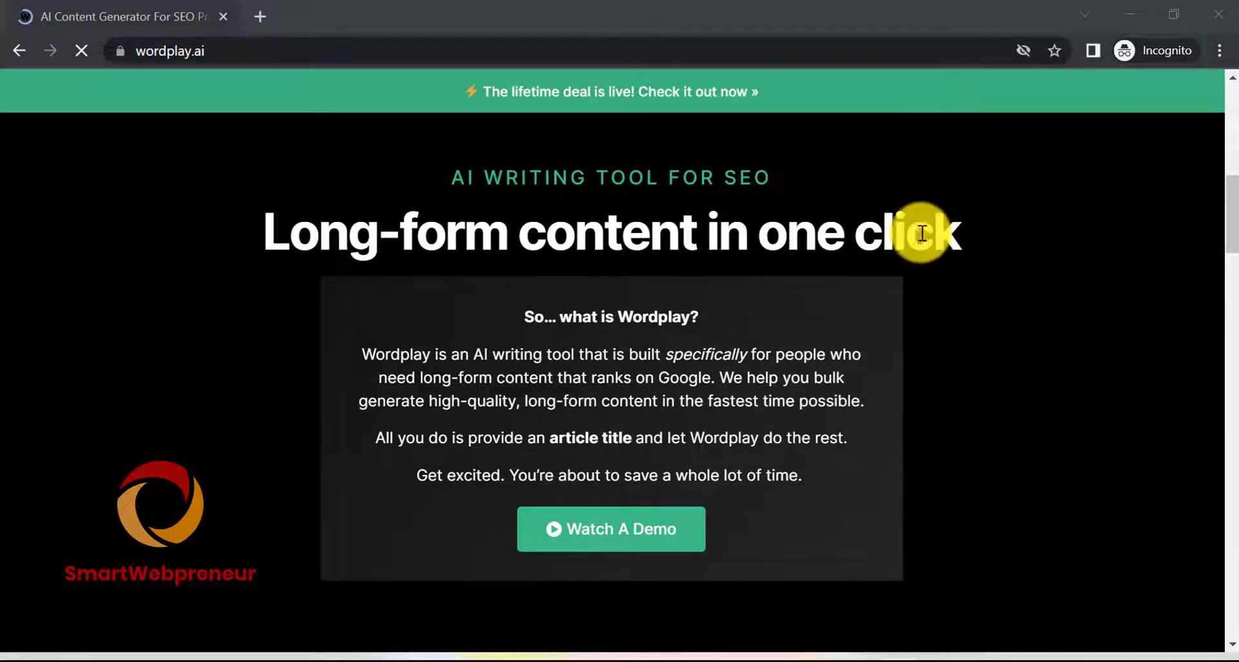
pyautogui.scroll(-1, 974, 249)
pyautogui.scroll(-8, 1005, 266)
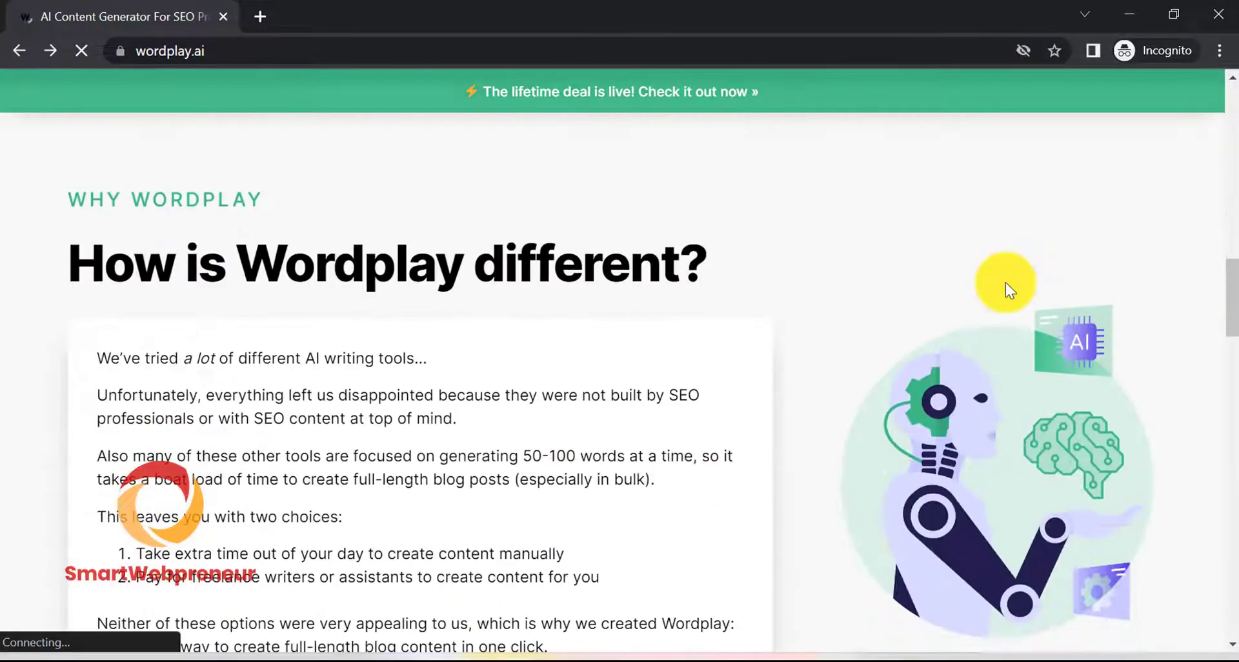
pyautogui.scroll(-5, 1006, 282)
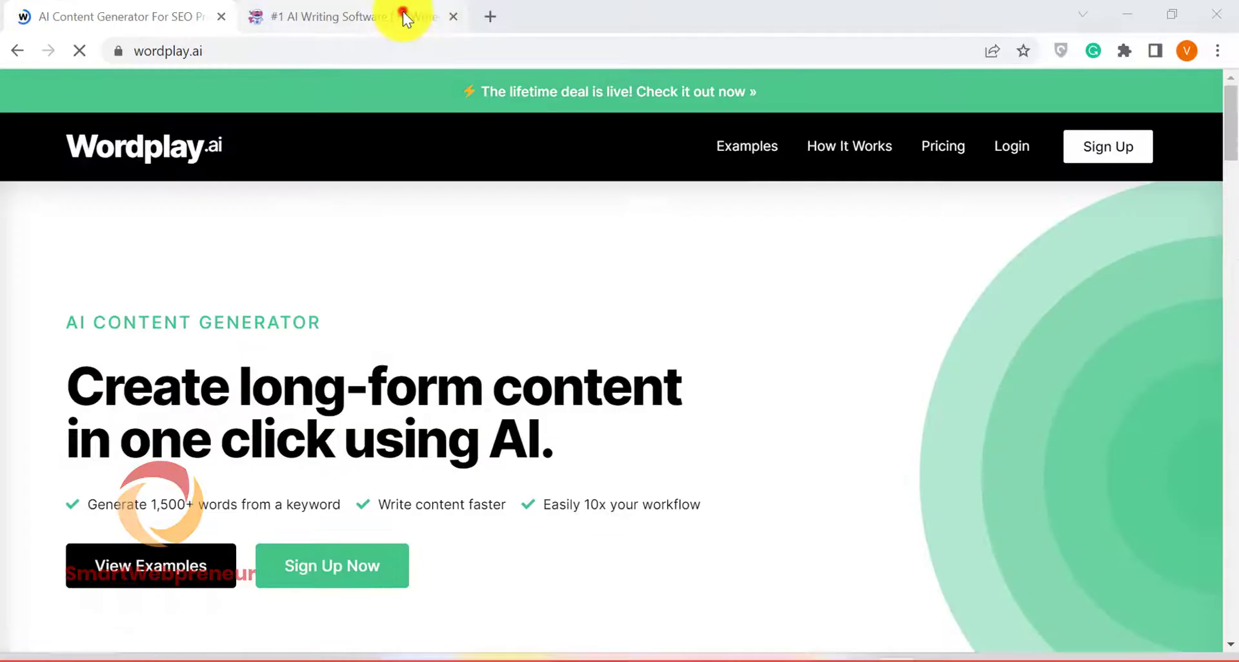
# Switch to the WordHero website and log in to its web app.
pyautogui.click(403, 13)
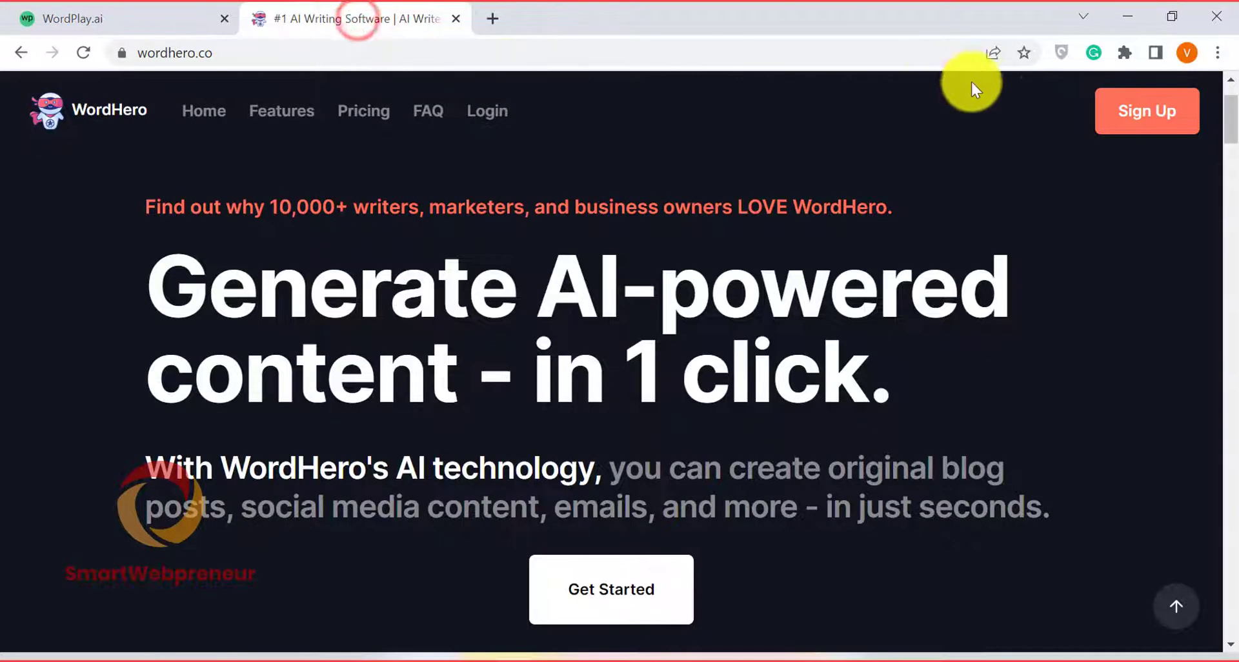
pyautogui.click(502, 120)
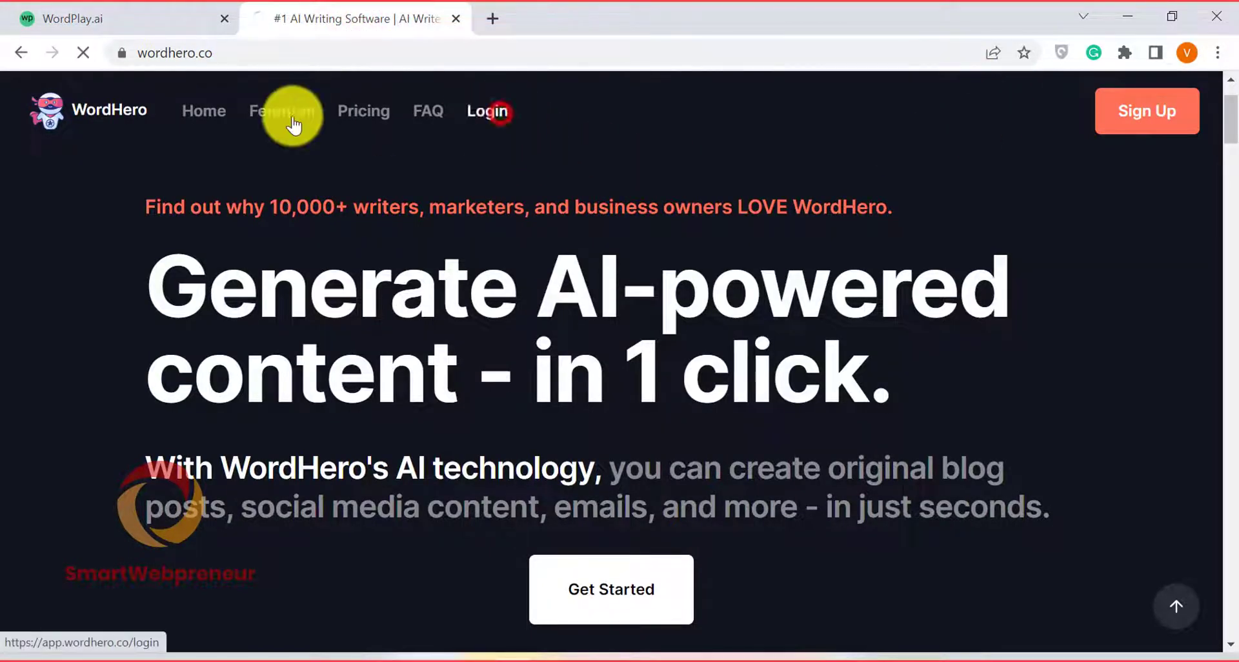
pyautogui.click(120, 13)
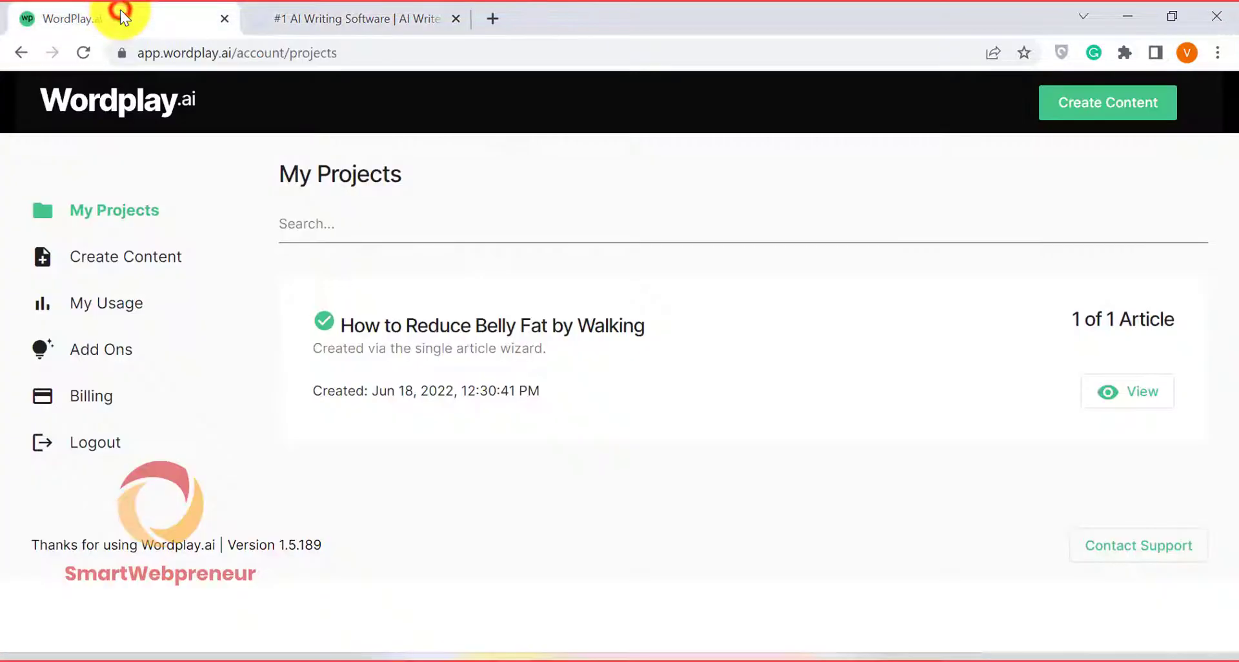
pyautogui.click(385, 18)
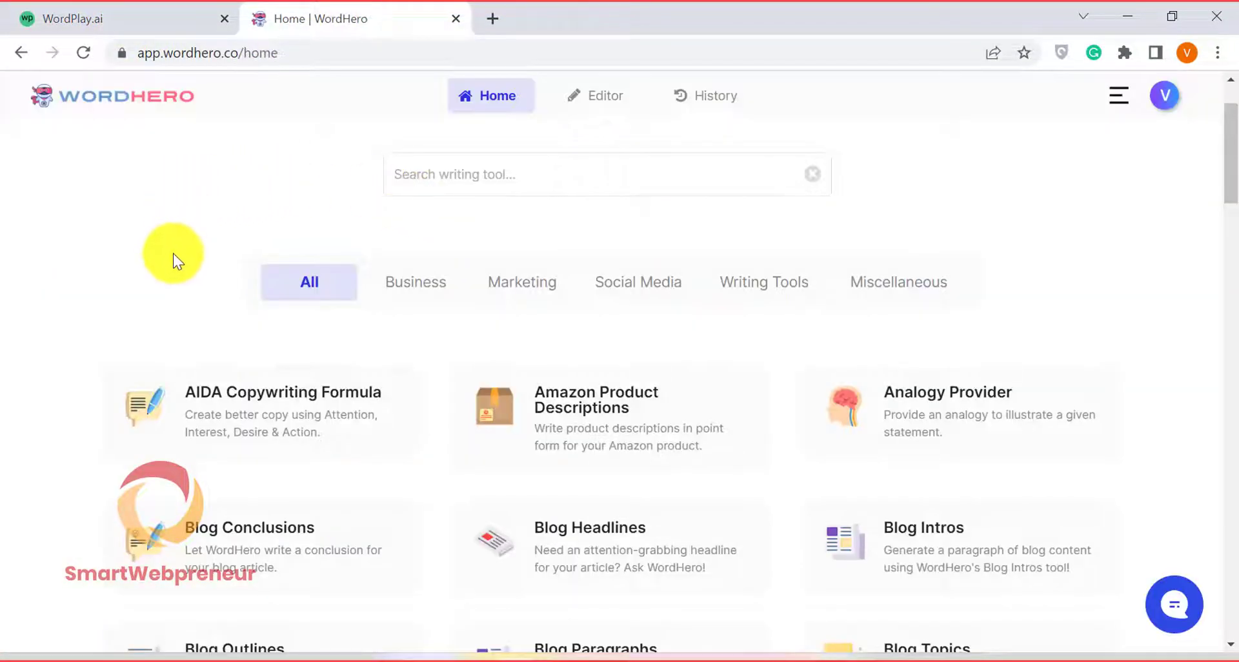
# Open Wordplay's Create Content page and view its Bulk Creation Mode, AI Mode and Create New Article options.
pyautogui.click(76, 16)
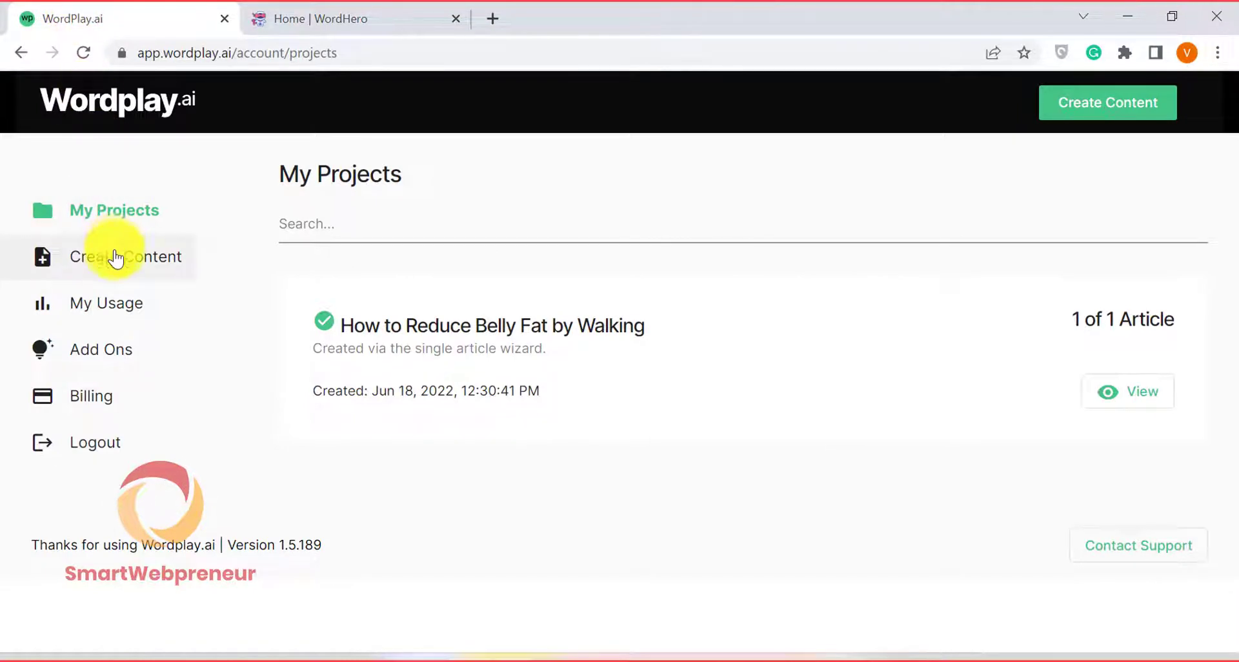
pyautogui.click(116, 268)
pyautogui.scroll(-8, 1031, 257)
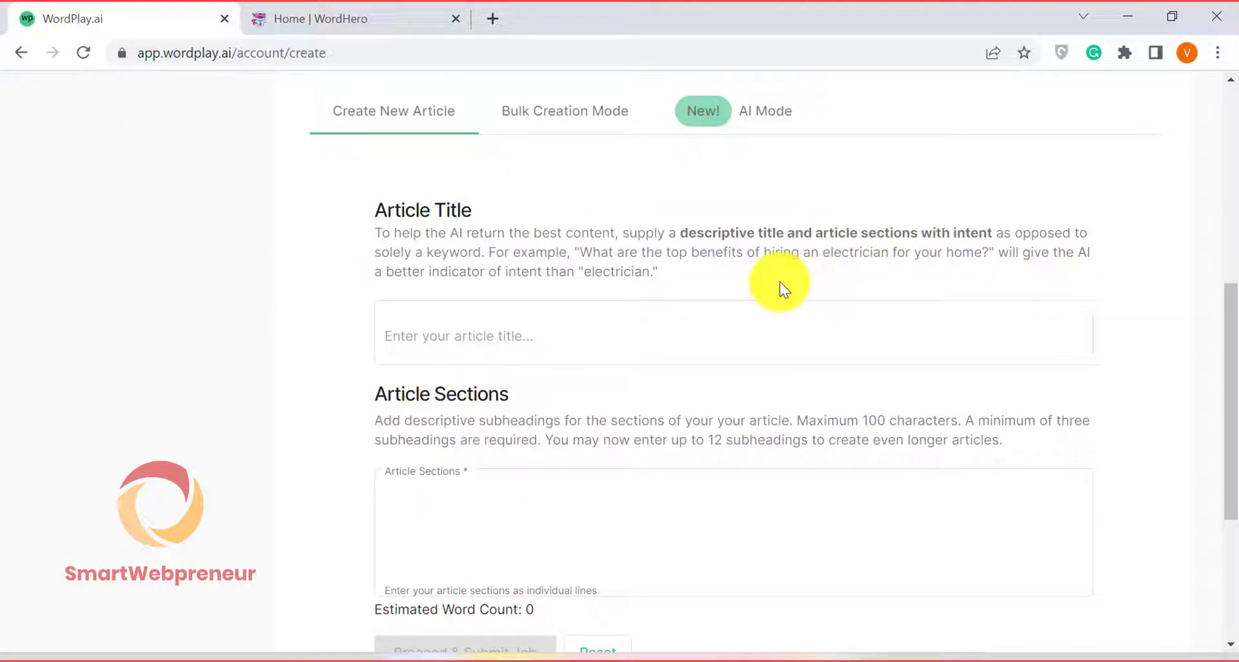
pyautogui.click(577, 123)
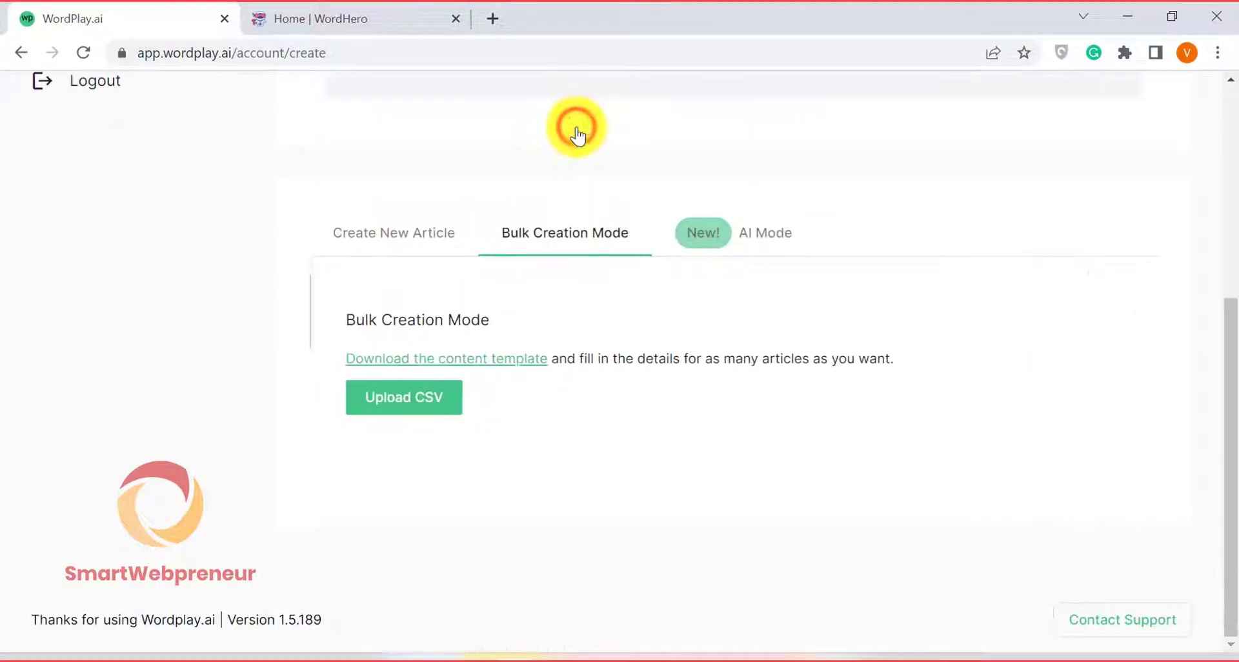
pyautogui.click(741, 231)
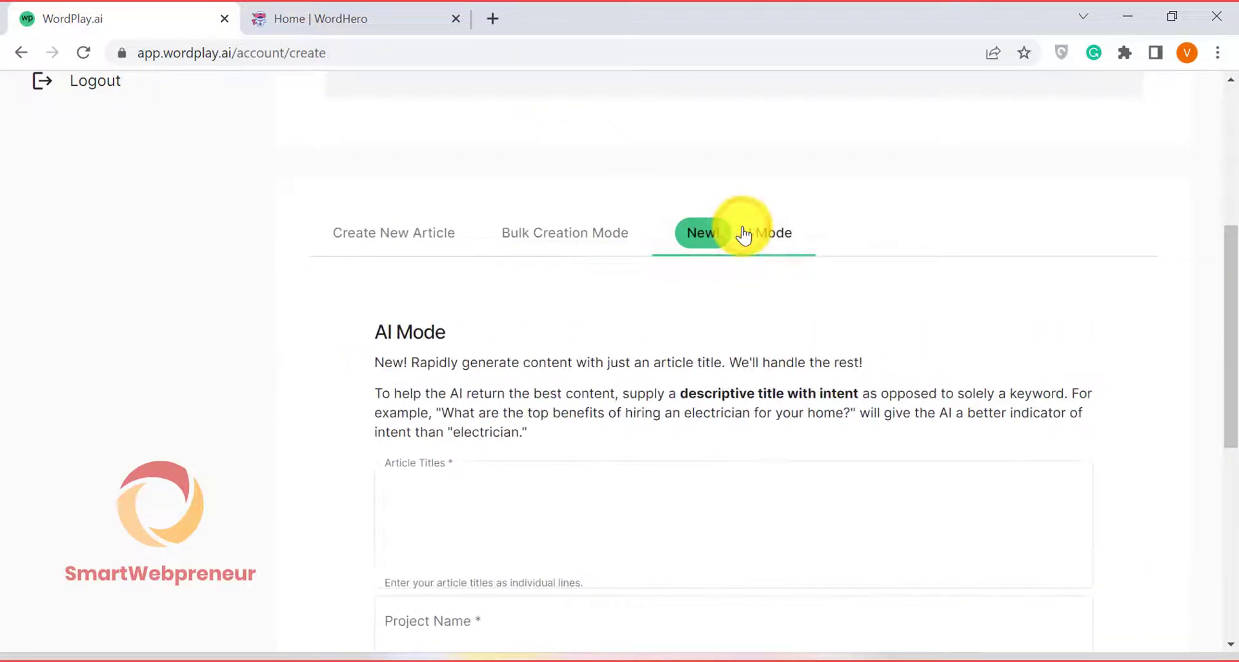
pyautogui.click(423, 237)
# Switch to WordHero and look through its full list of writing tools.
pyautogui.click(355, 19)
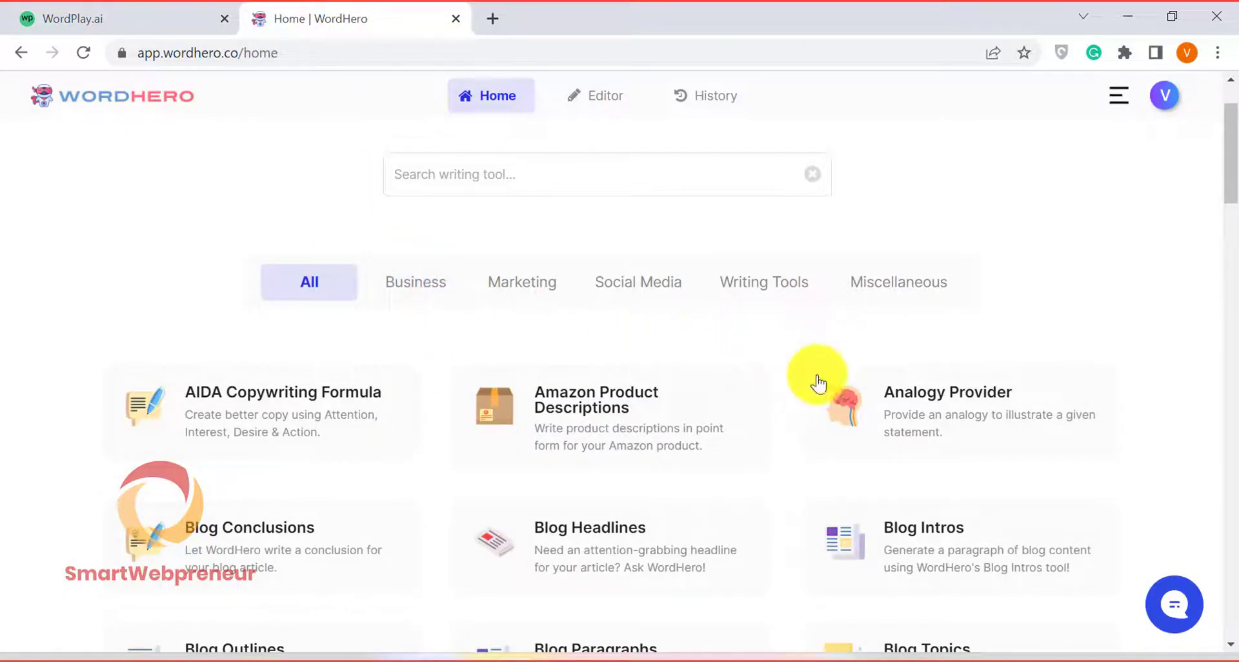
pyautogui.scroll(-1, 859, 364)
pyautogui.scroll(-5, 799, 371)
pyautogui.scroll(-2, 552, 386)
pyautogui.scroll(-4, 561, 387)
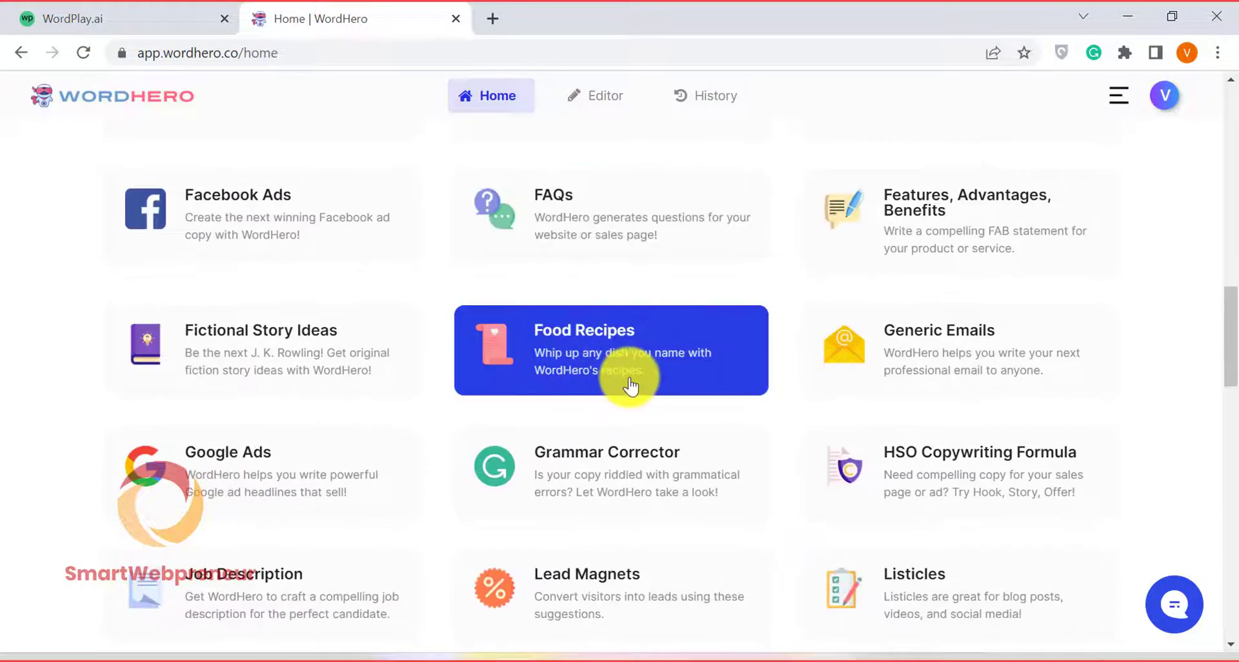
pyautogui.scroll(6, 686, 339)
pyautogui.scroll(2, 690, 352)
# View the input form of the AIDA Copywriting Formula tool and close it.
pyautogui.click(369, 230)
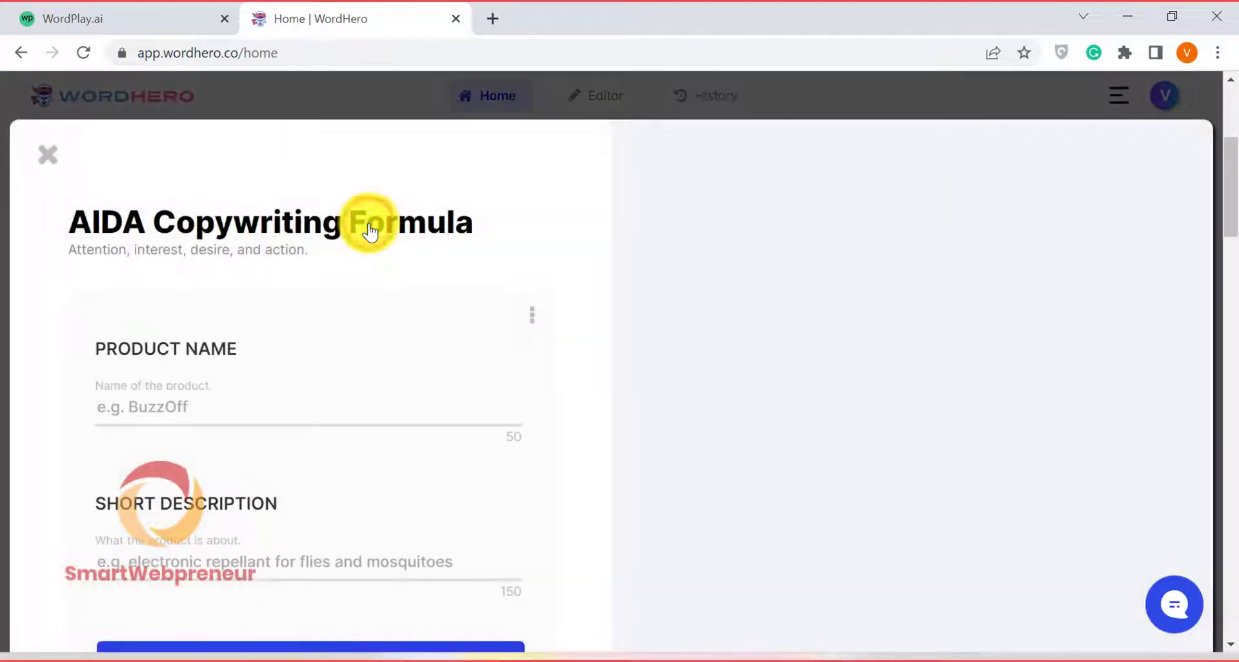
pyautogui.scroll(-1, 387, 387)
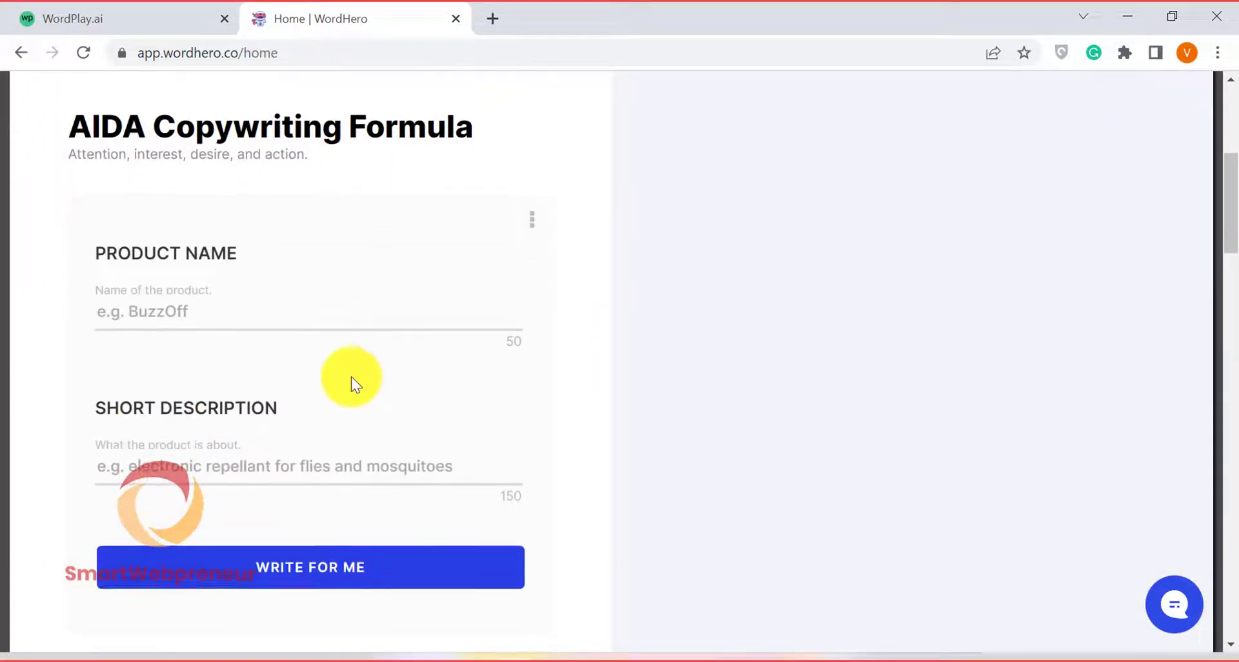
pyautogui.scroll(2, 350, 374)
pyautogui.click(52, 259)
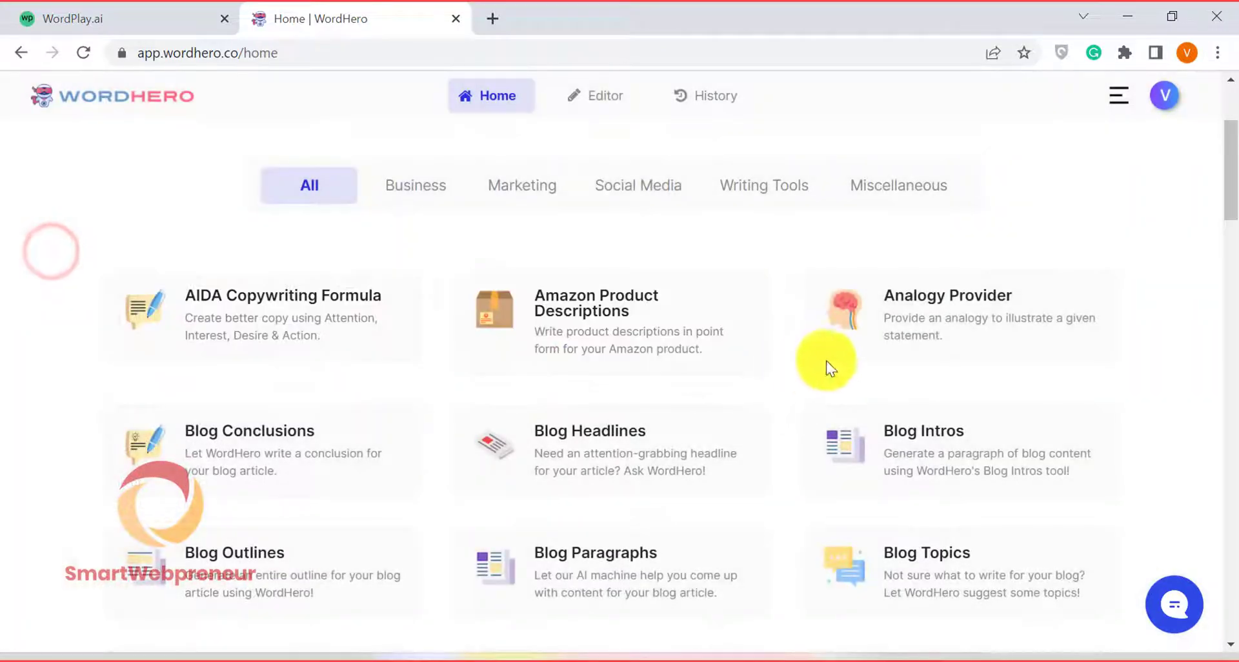
# View the input form of the Blog Outlines tool and close it.
pyautogui.scroll(-3, 763, 361)
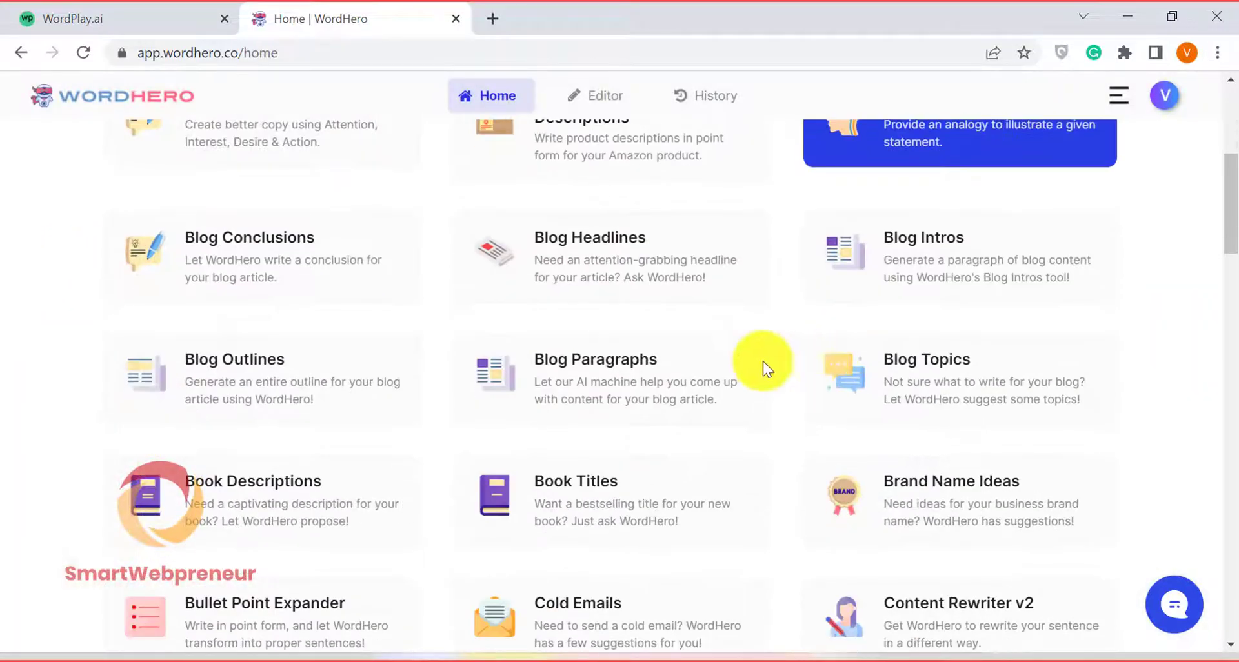
pyautogui.click(187, 380)
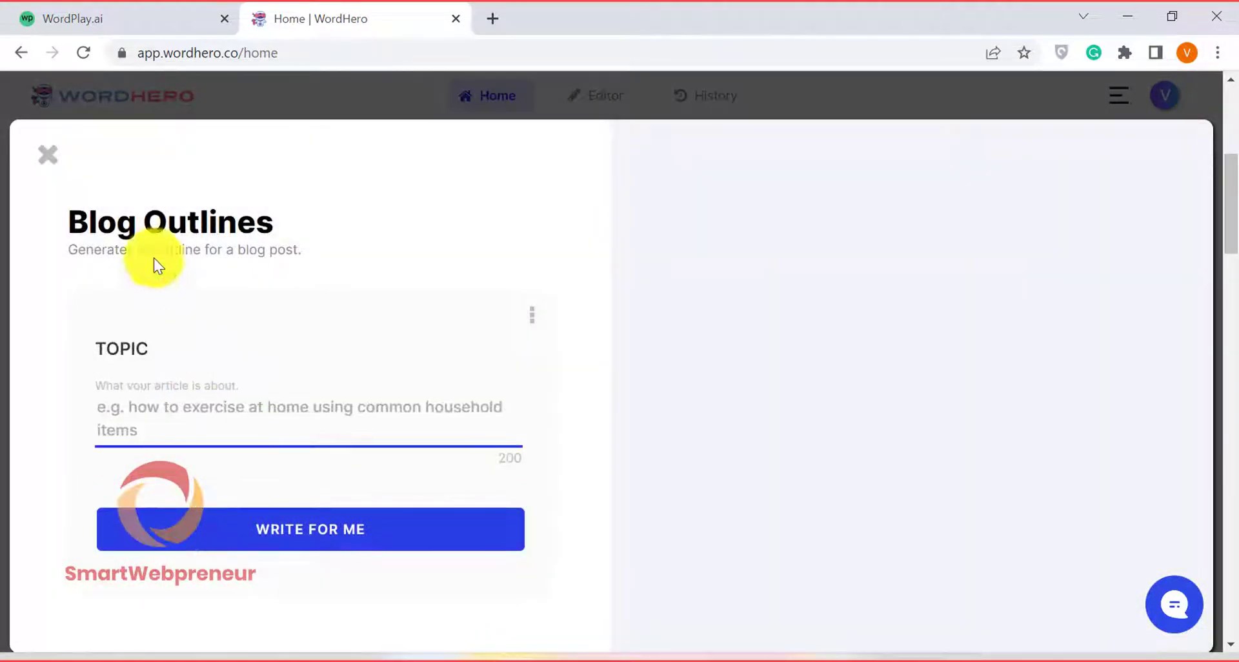
pyautogui.click(57, 158)
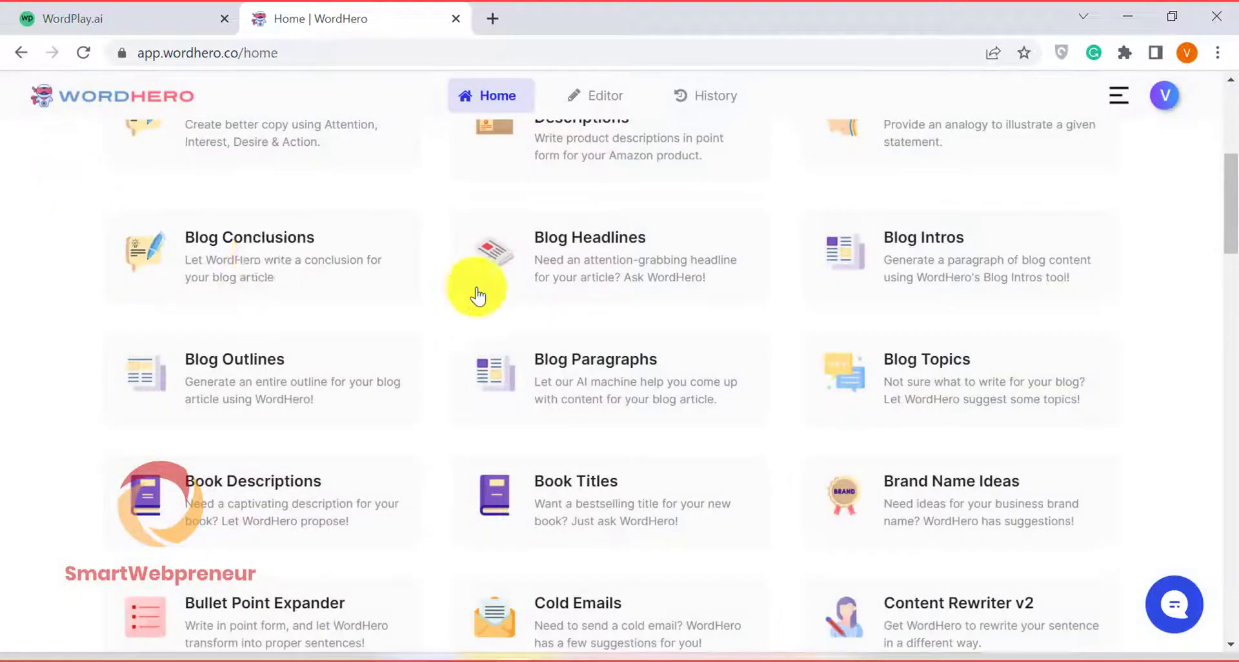
# Filter the writing tools to Social Media and look at the Social Media Post Ideas form.
pyautogui.scroll(3, 710, 373)
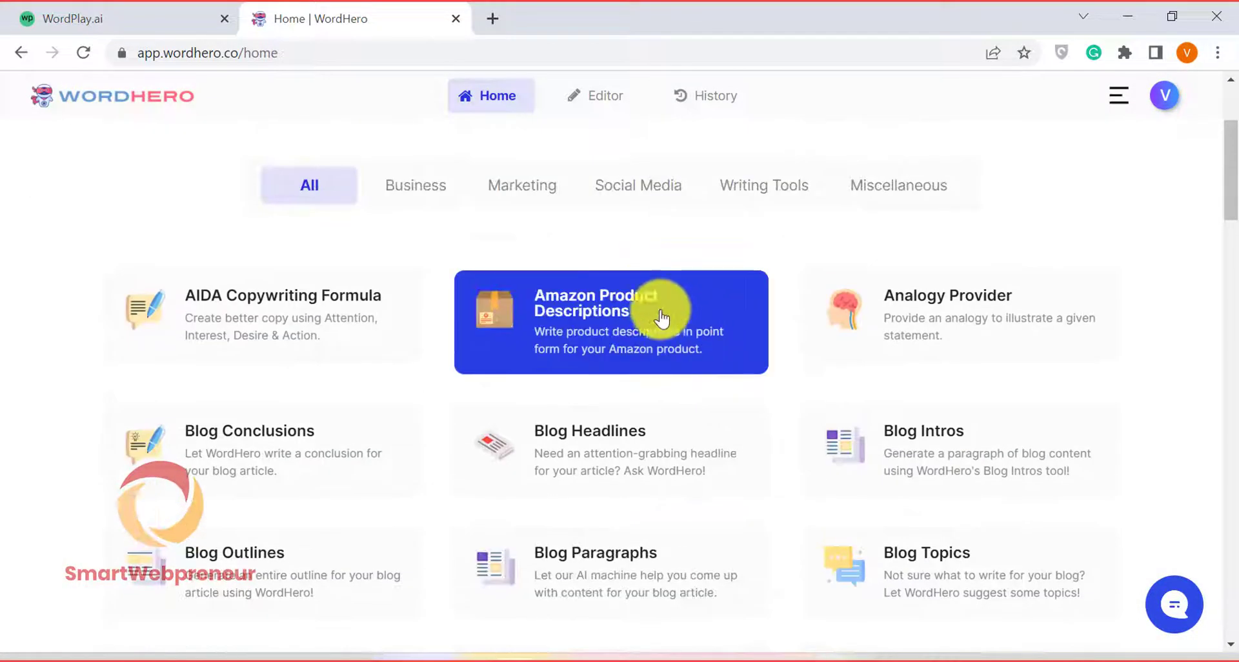
pyautogui.click(625, 196)
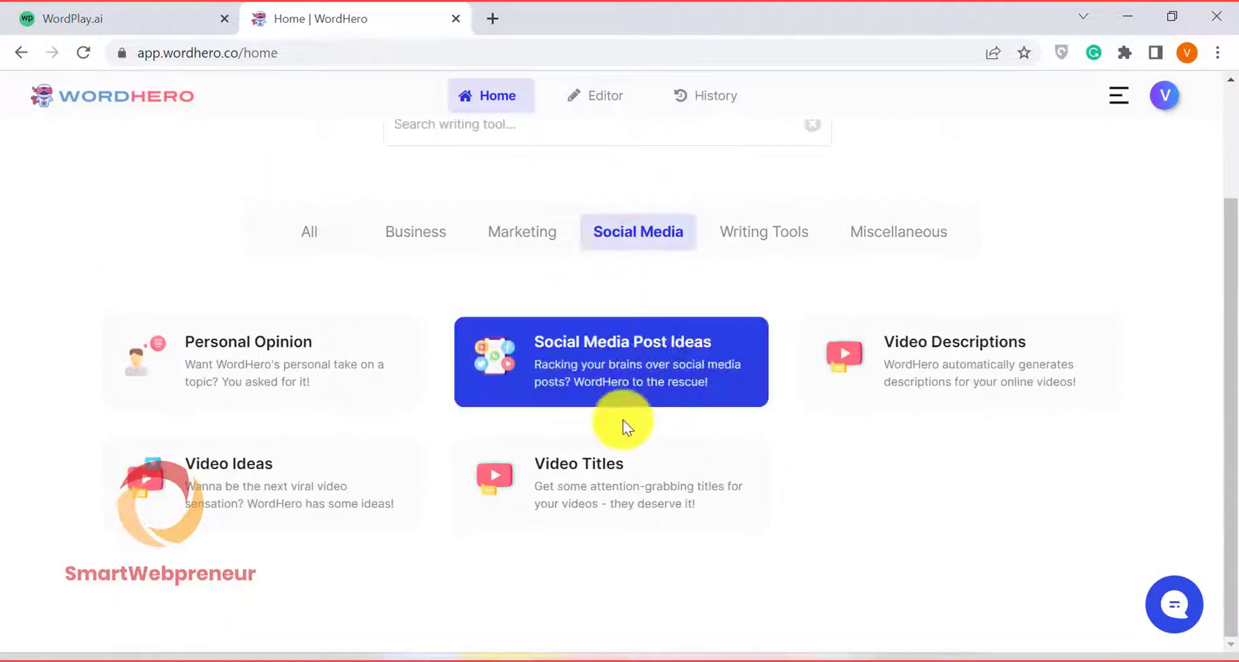
pyautogui.click(542, 356)
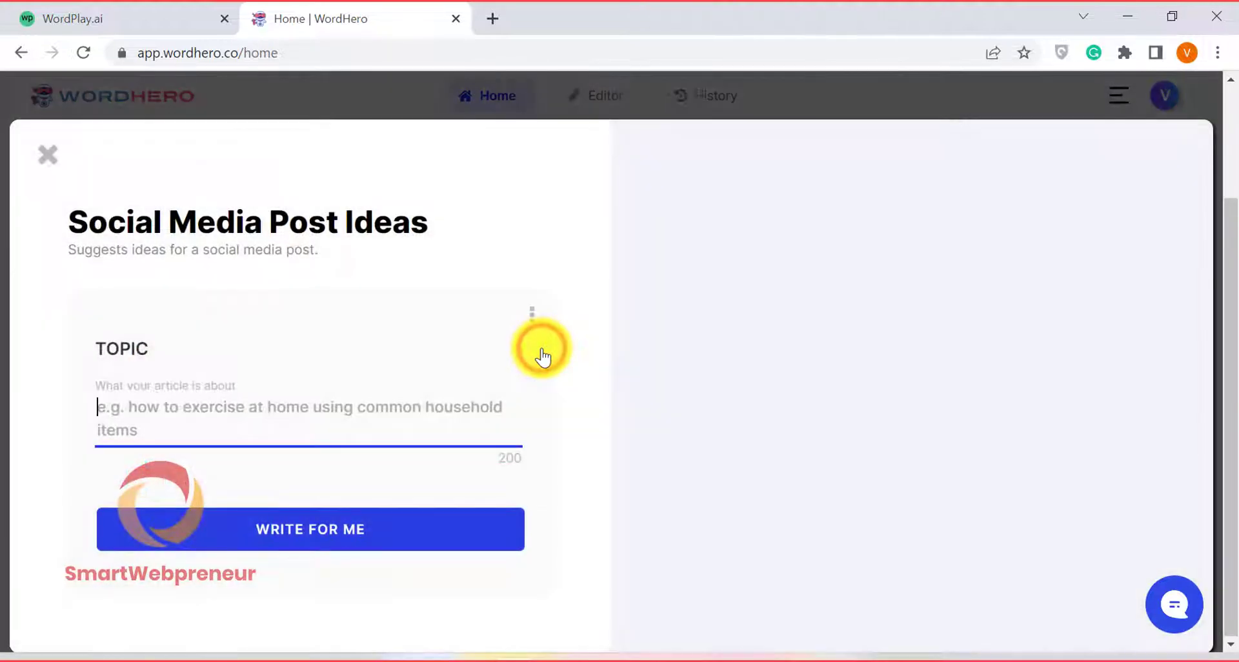
pyautogui.click(48, 154)
pyautogui.click(249, 362)
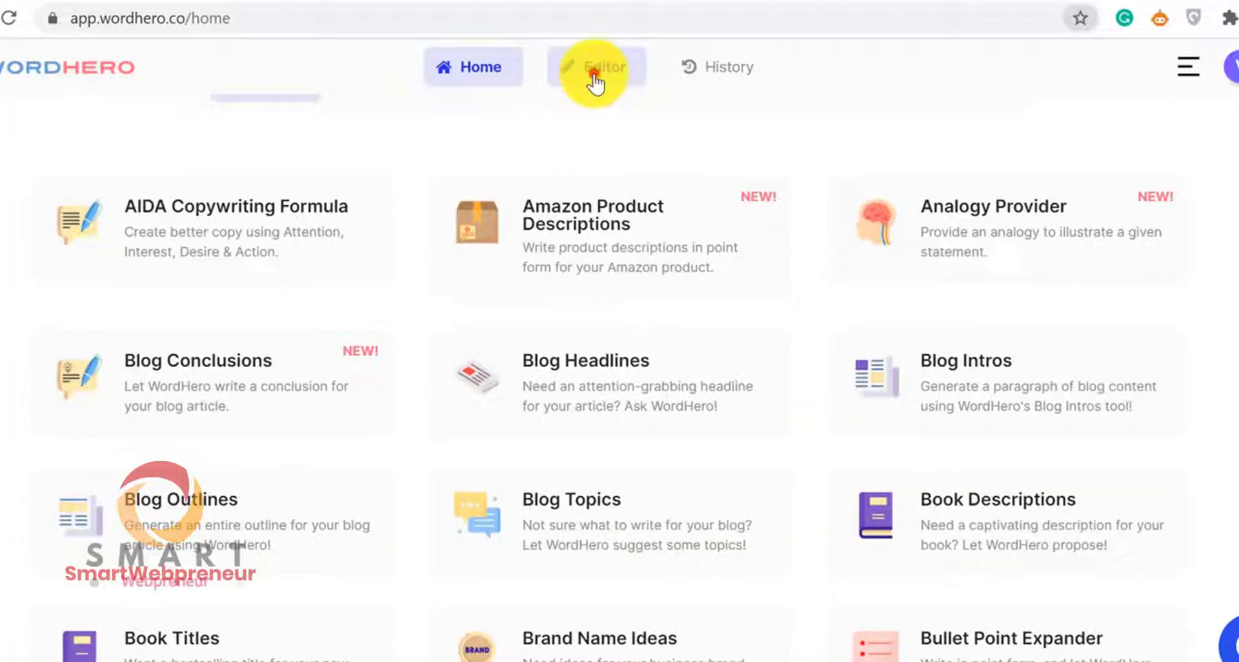
# Open the WordHero editor.
pyautogui.click(594, 77)
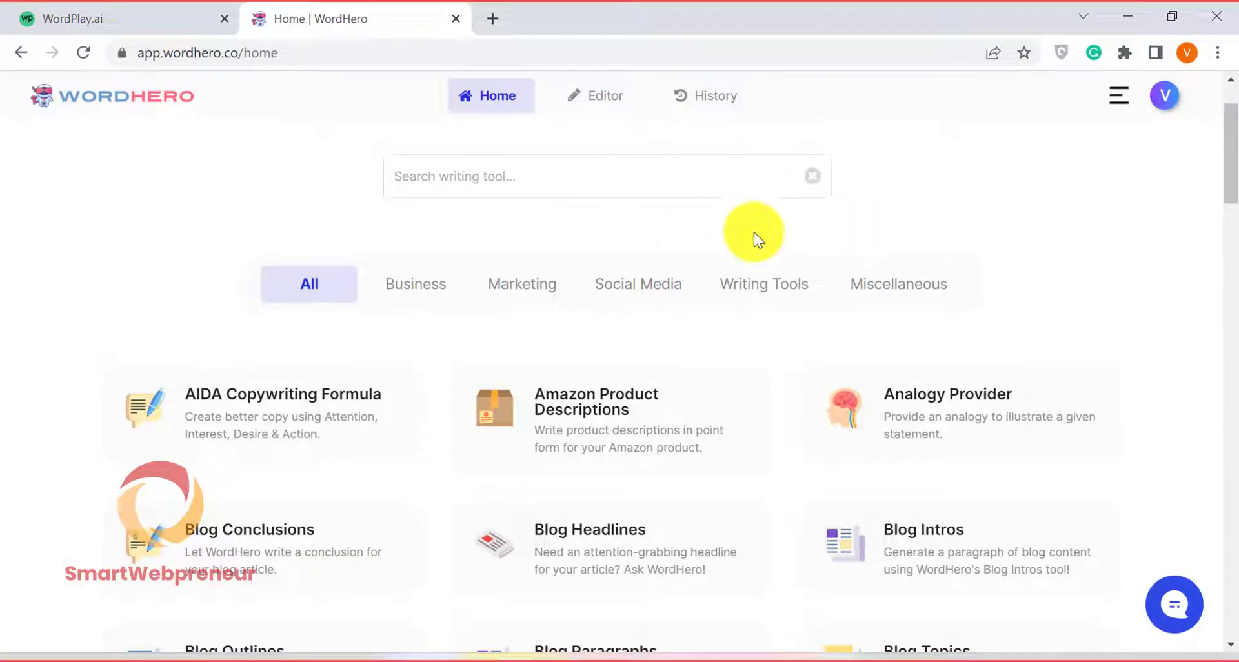
# Search the WordHero writing tools for "blog" and look over the matching tools.
pyautogui.click(417, 183)
pyautogui.write('blog')
pyautogui.click(902, 196)
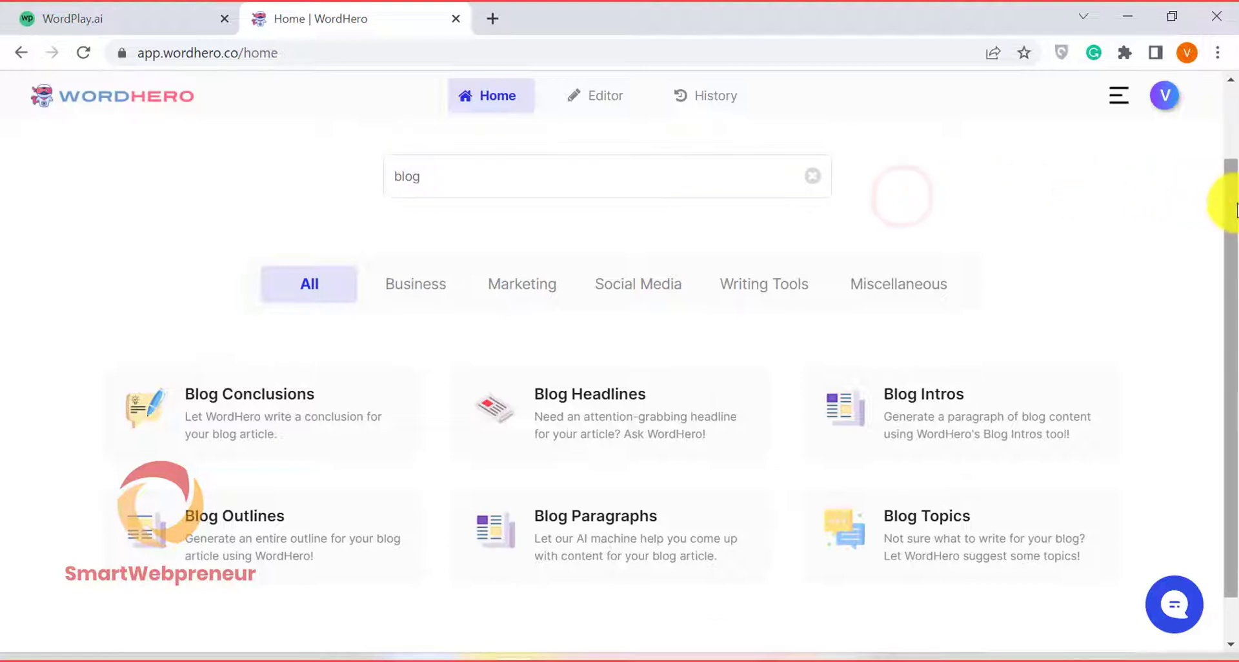
pyautogui.moveTo(1231, 197); pyautogui.dragTo(1231, 207)
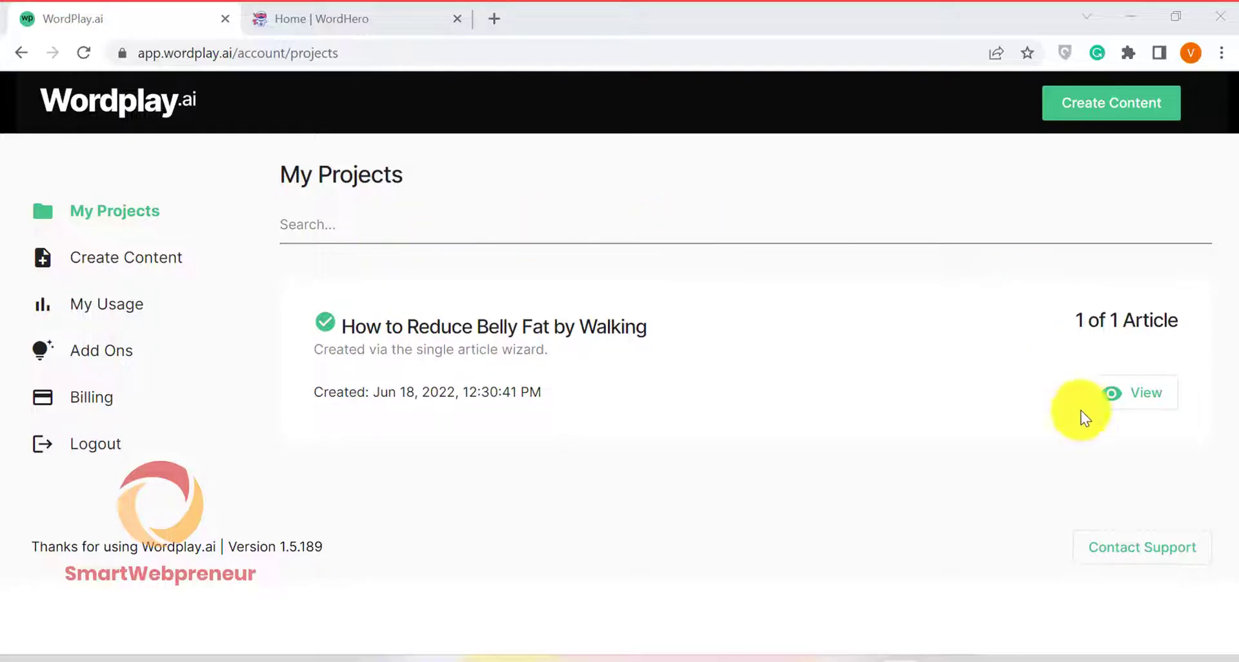
# Open the "How to Reduce Belly Fat by Walking" project in Wordplay and read through its generated article.
pyautogui.click(1160, 397)
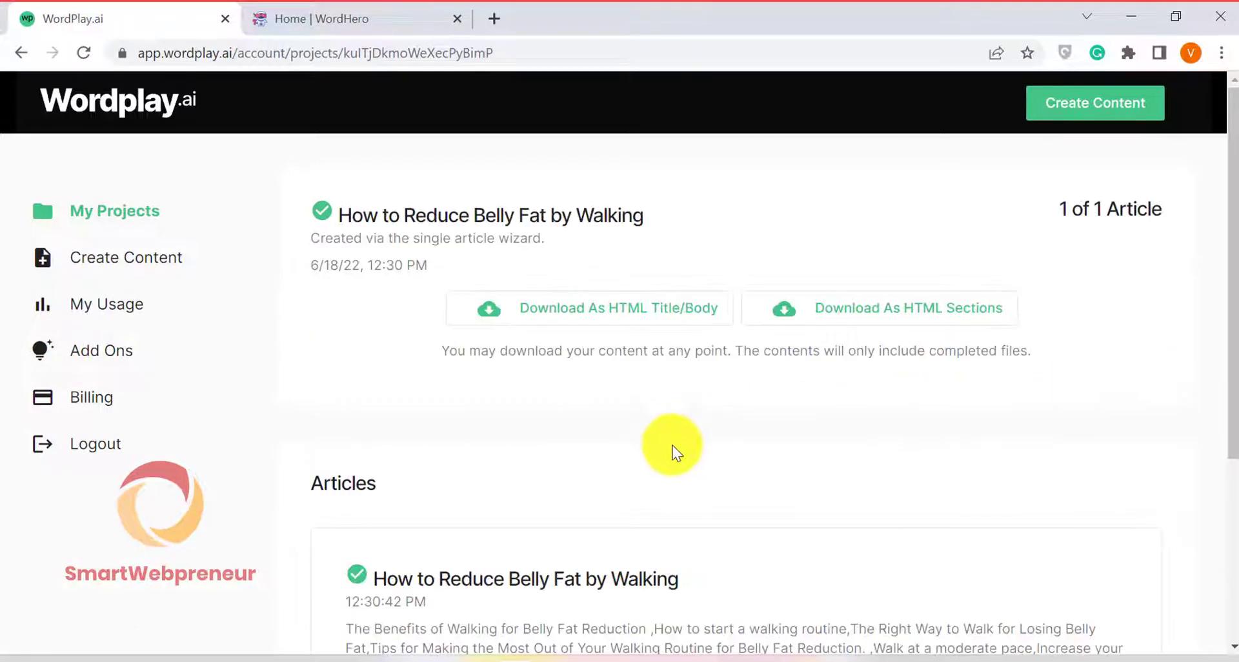
pyautogui.scroll(-5, 684, 440)
pyautogui.click(792, 420)
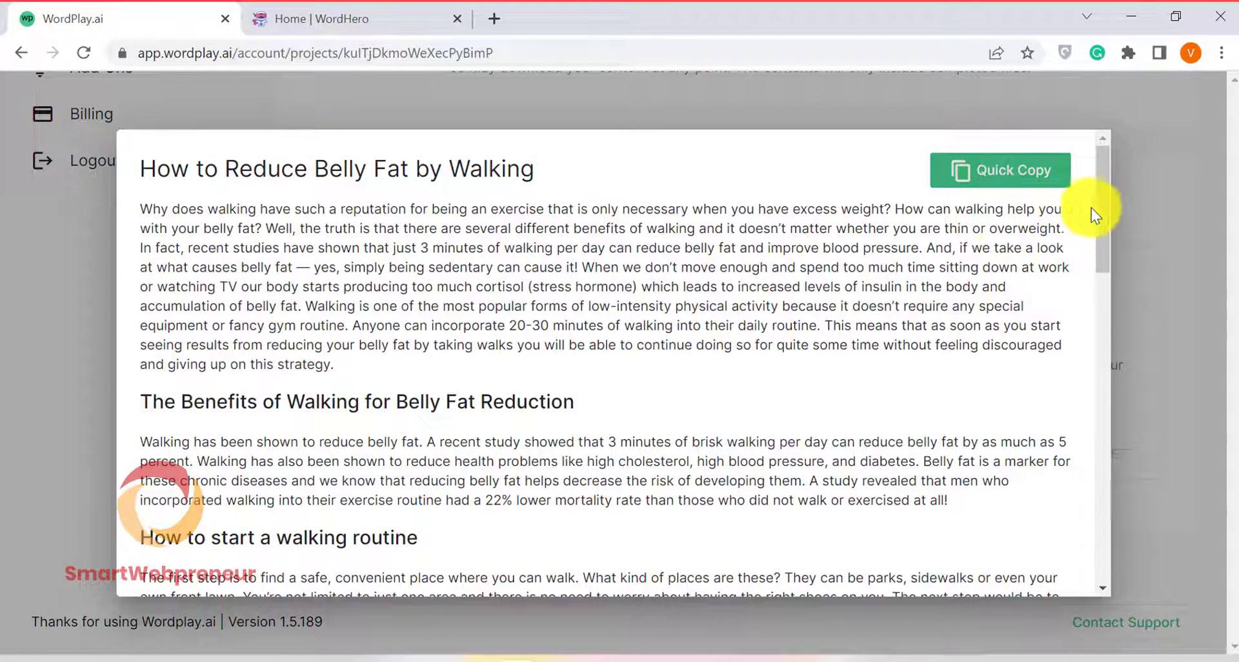
pyautogui.moveTo(1102, 218); pyautogui.dragTo(1091, 329)
# Open WordHero's Blog Paragraphs tool and enter "How to Get Started with Affiliate Marketing?" as the short description.
pyautogui.click(376, 12)
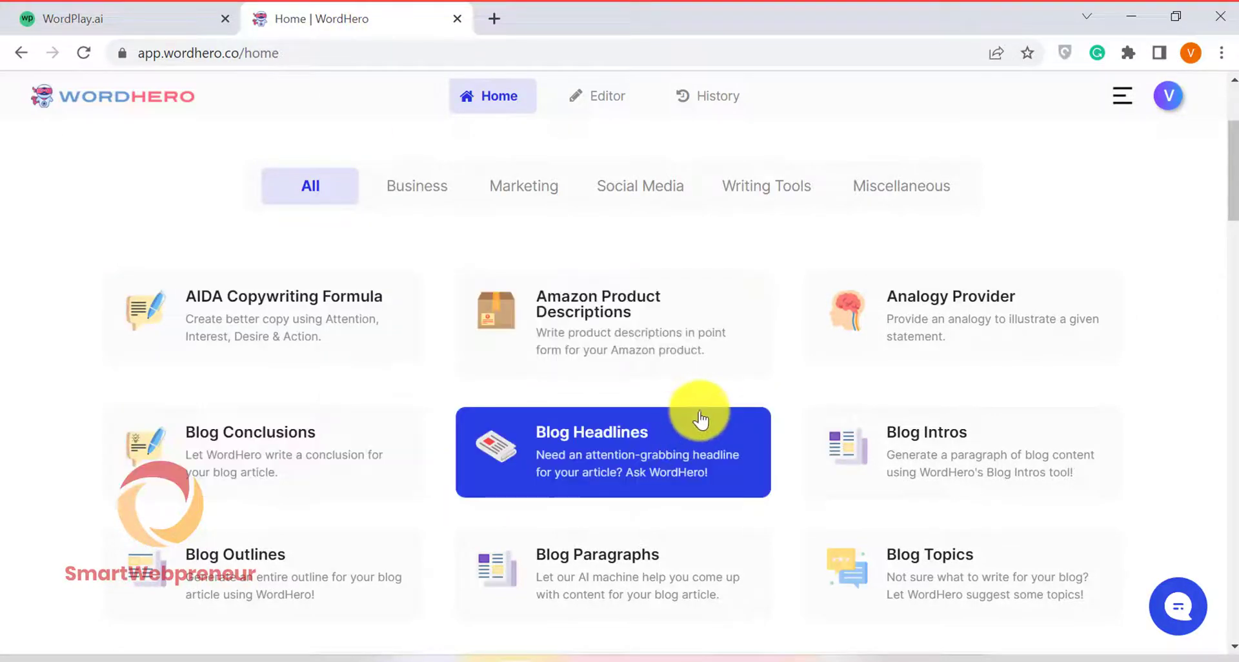
pyautogui.scroll(-3, 701, 419)
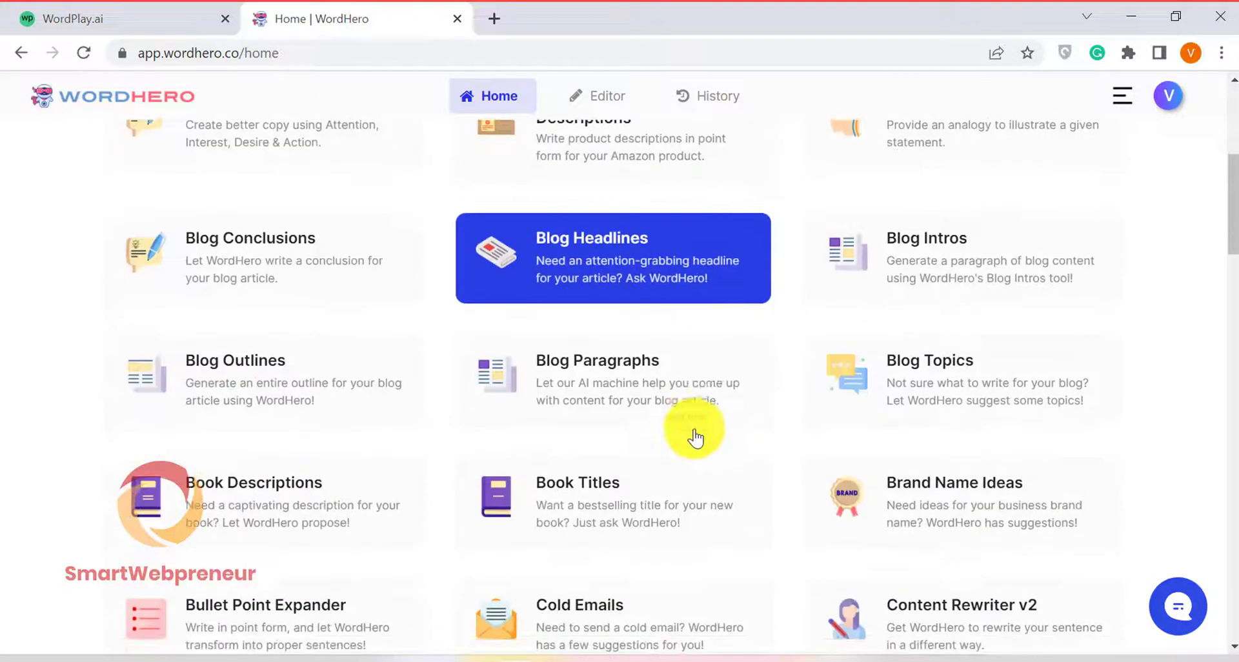
pyautogui.click(611, 404)
pyautogui.click(290, 316)
pyautogui.write('H')
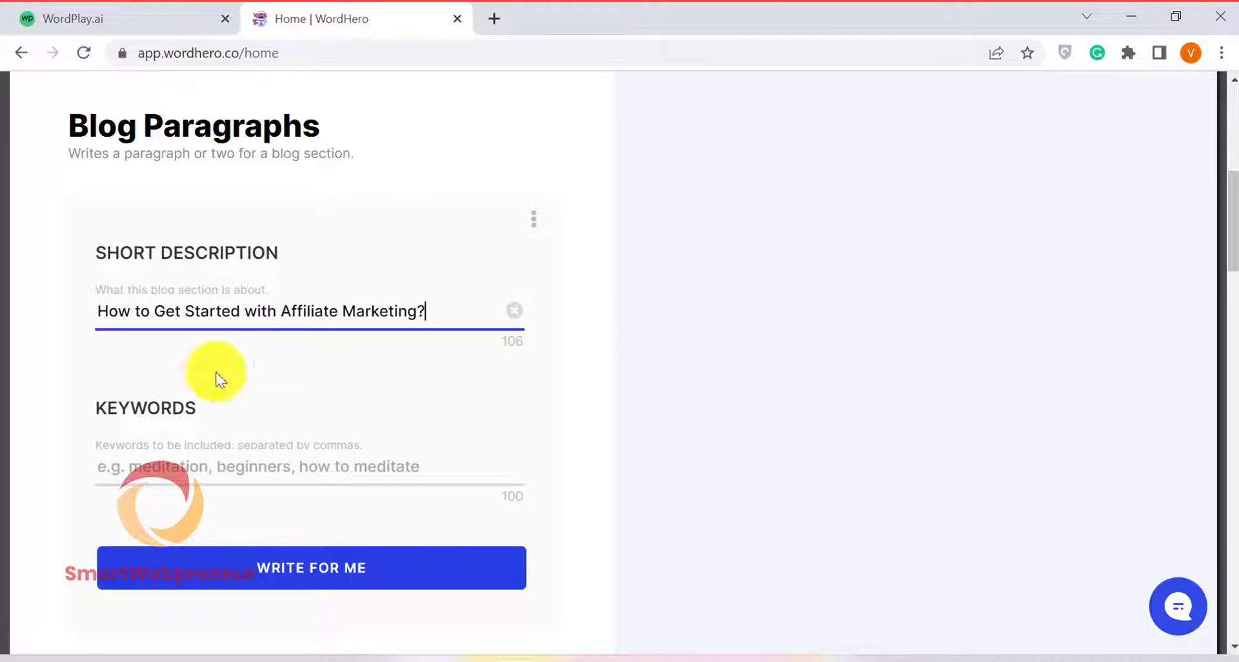
# Set the keywords to "get started with affiliate marketing" and generate the blog paragraphs, then generate a second version.
pyautogui.click(199, 472)
pyautogui.write('get')
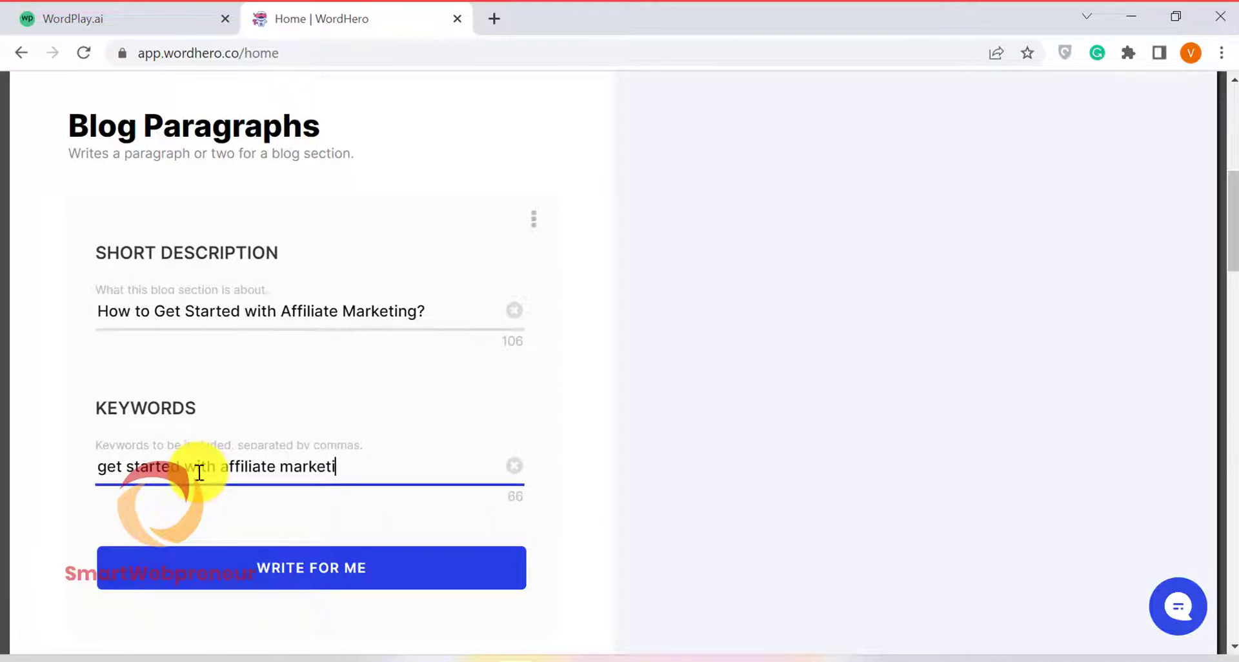
pyautogui.click(253, 568)
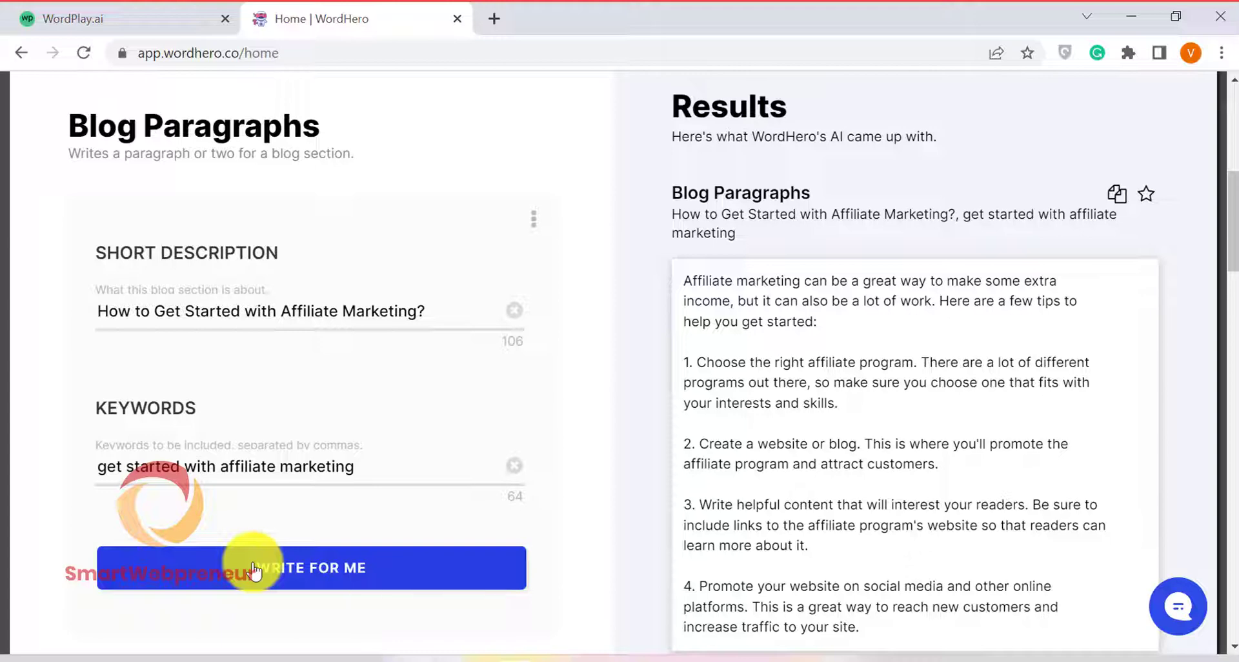
pyautogui.scroll(-2, 1016, 445)
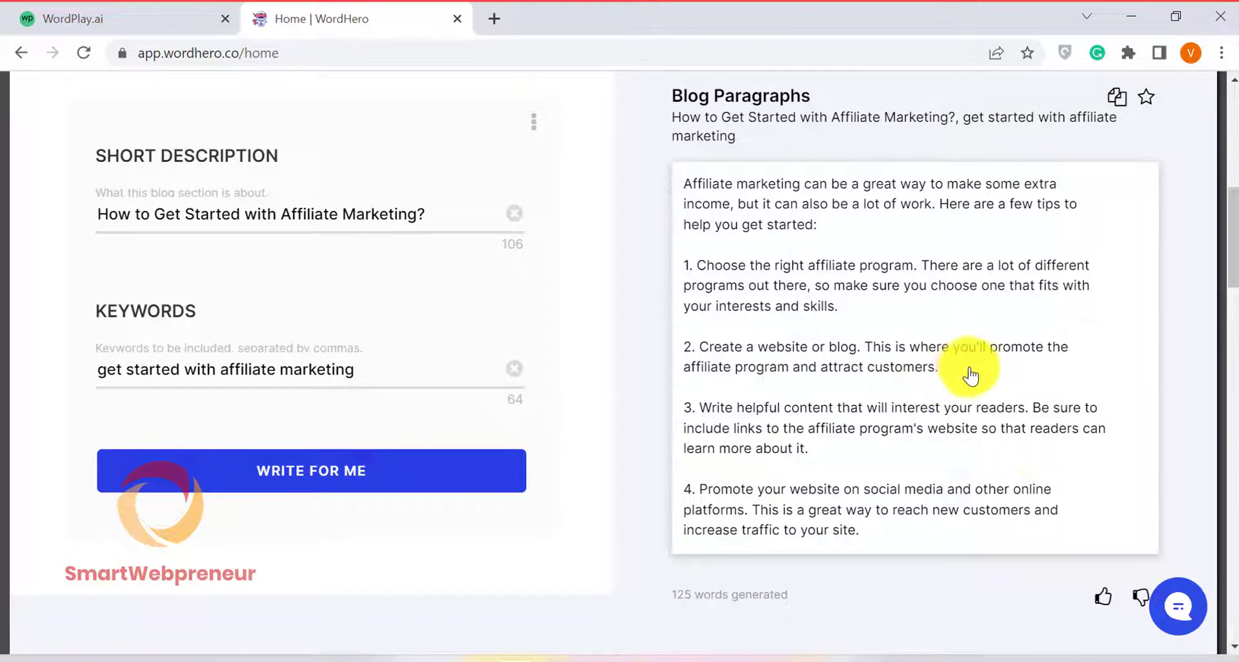
pyautogui.click(467, 484)
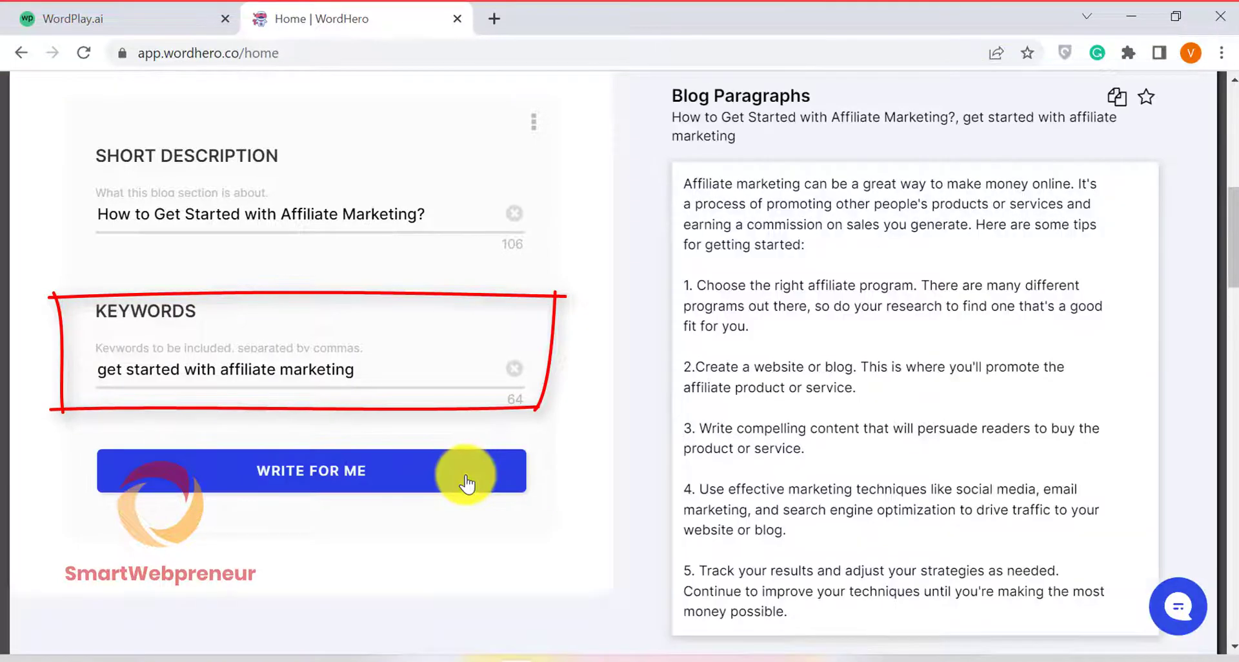
# Switch to Wordplay, open the content creation page and examine the article title and article sections fields for a new article.
pyautogui.click(95, 19)
pyautogui.click(1183, 217)
pyautogui.scroll(3, 284, 381)
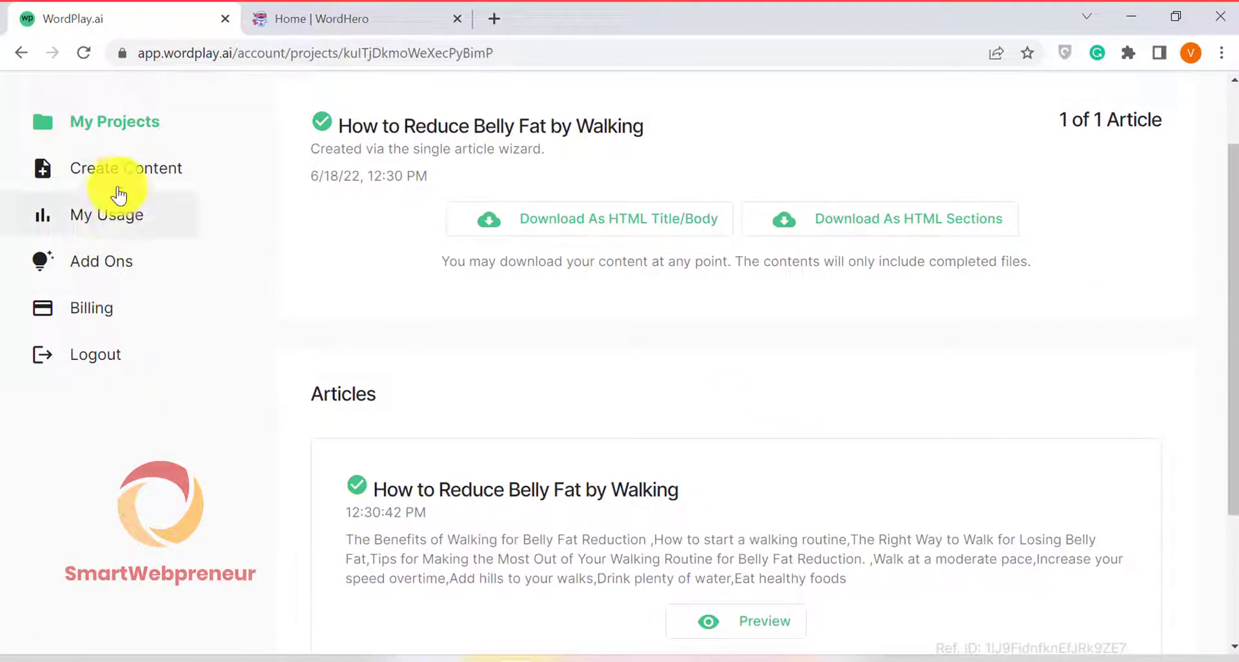
pyautogui.click(124, 170)
pyautogui.scroll(-9, 755, 335)
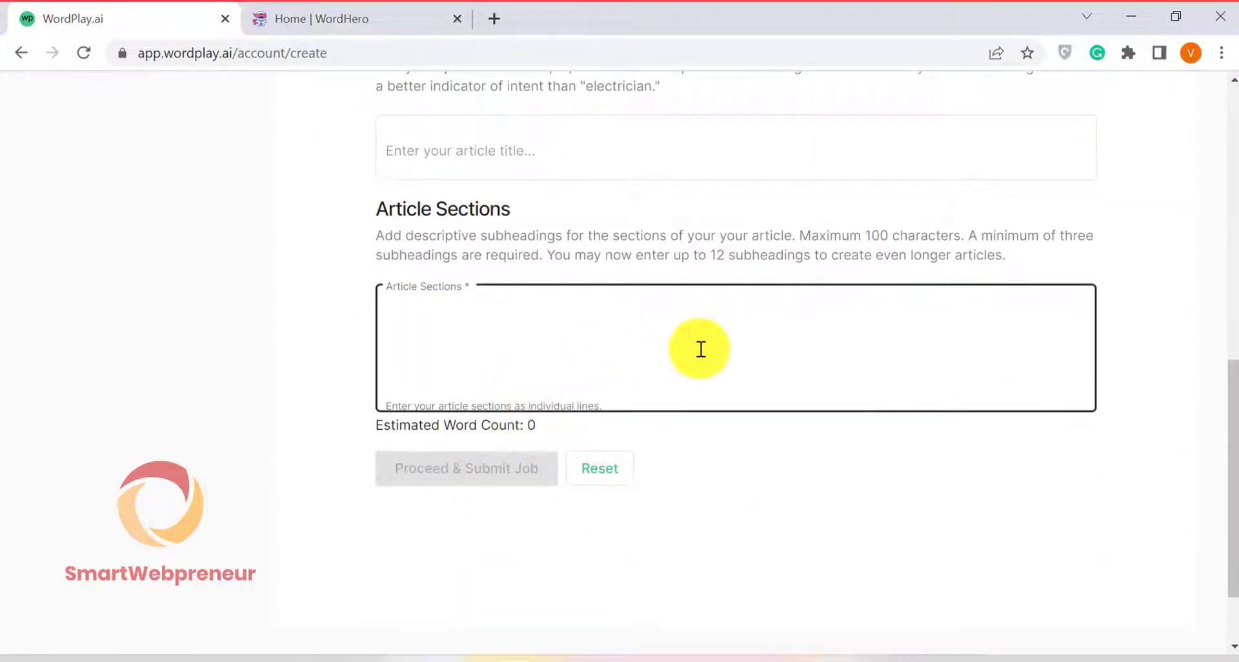
pyautogui.scroll(2, 700, 349)
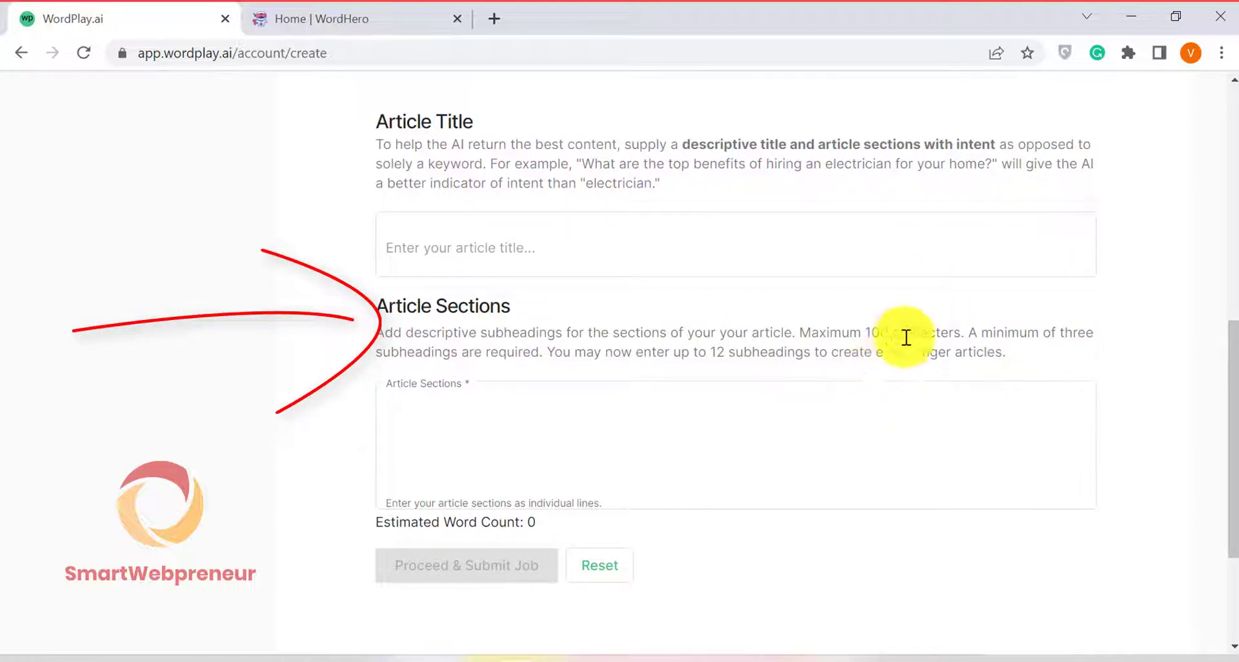
pyautogui.scroll(-2, 881, 330)
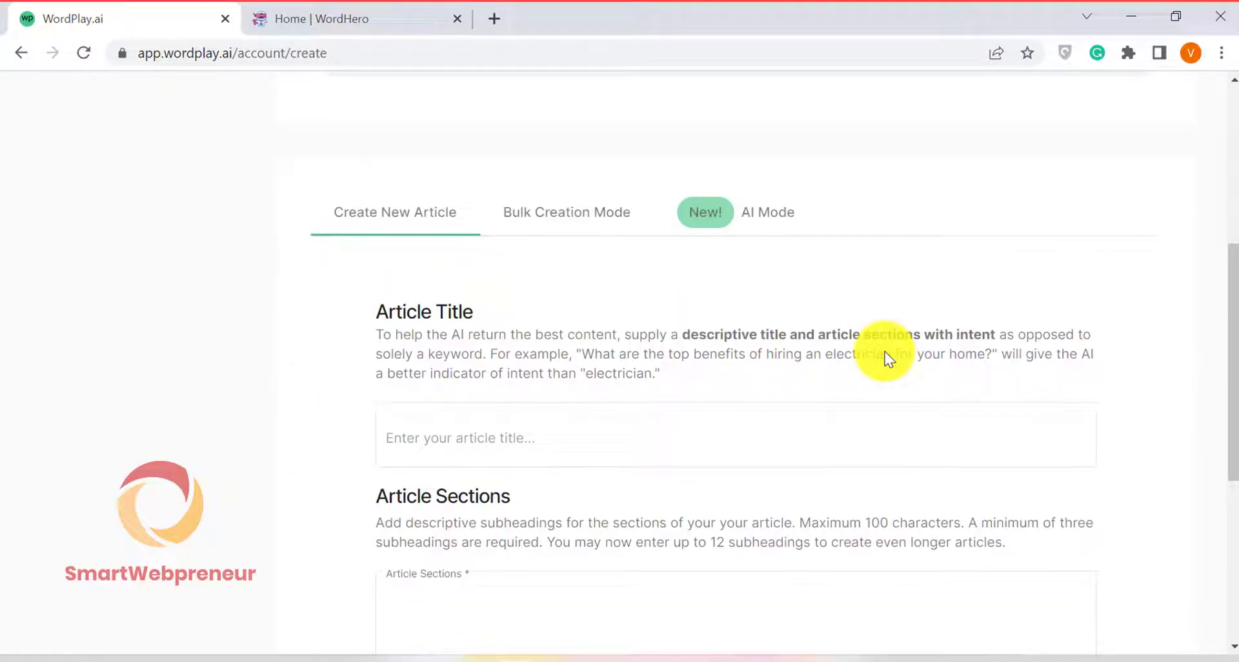
pyautogui.scroll(-2, 835, 376)
pyautogui.click(577, 333)
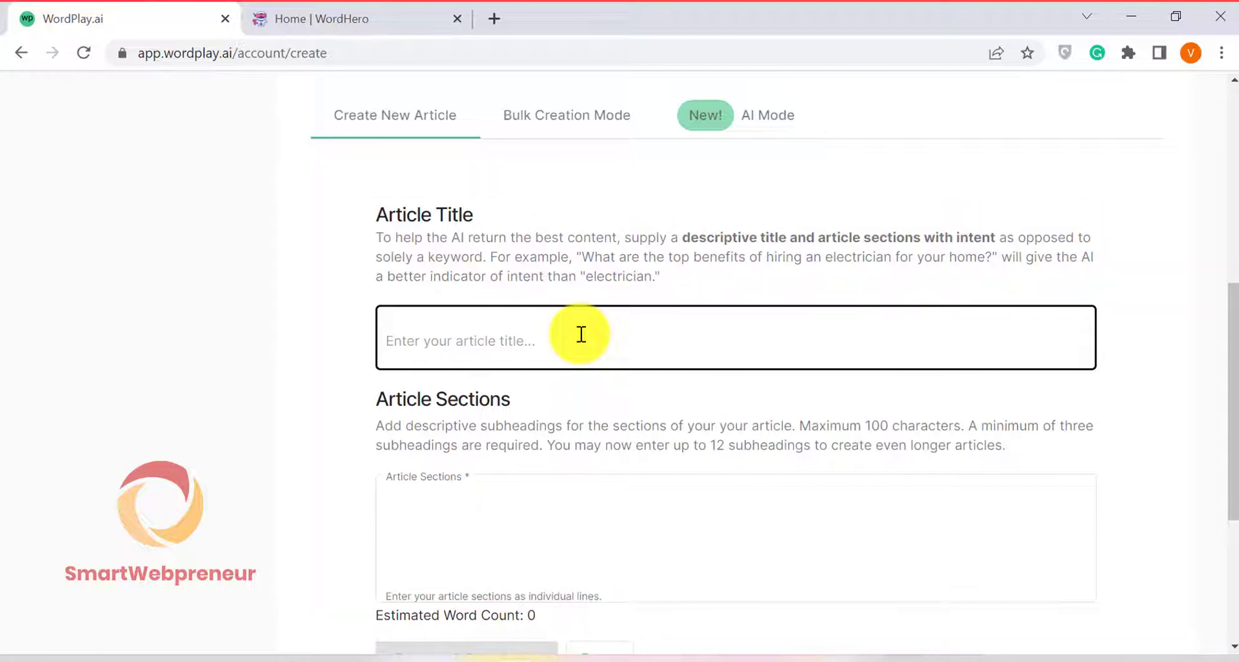
pyautogui.scroll(-3, 581, 335)
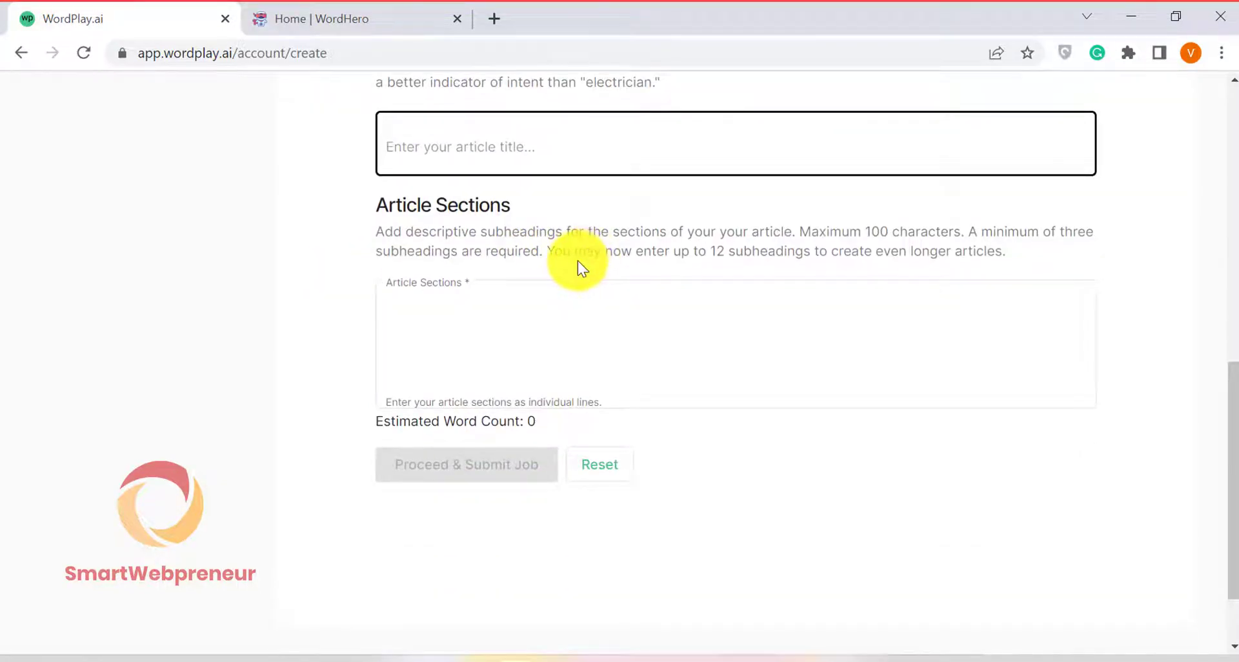
pyautogui.scroll(7, 606, 265)
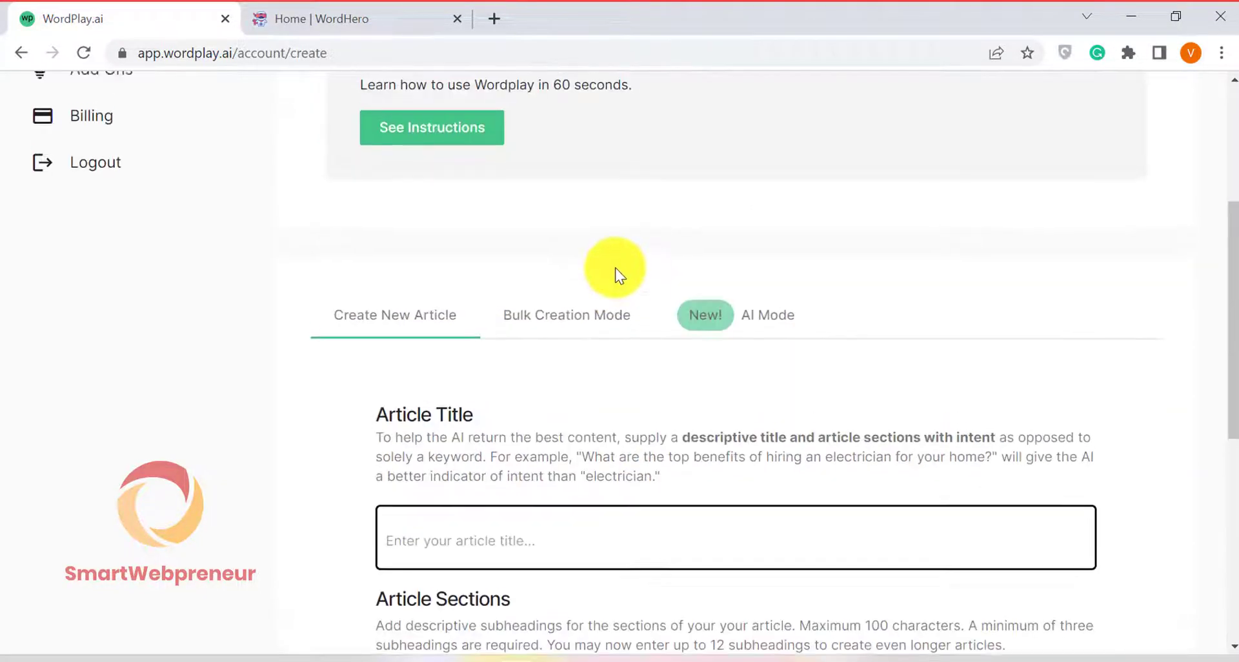
# Check the remaining word allowance on Wordplay's Create Articles page.
pyautogui.scroll(3, 615, 272)
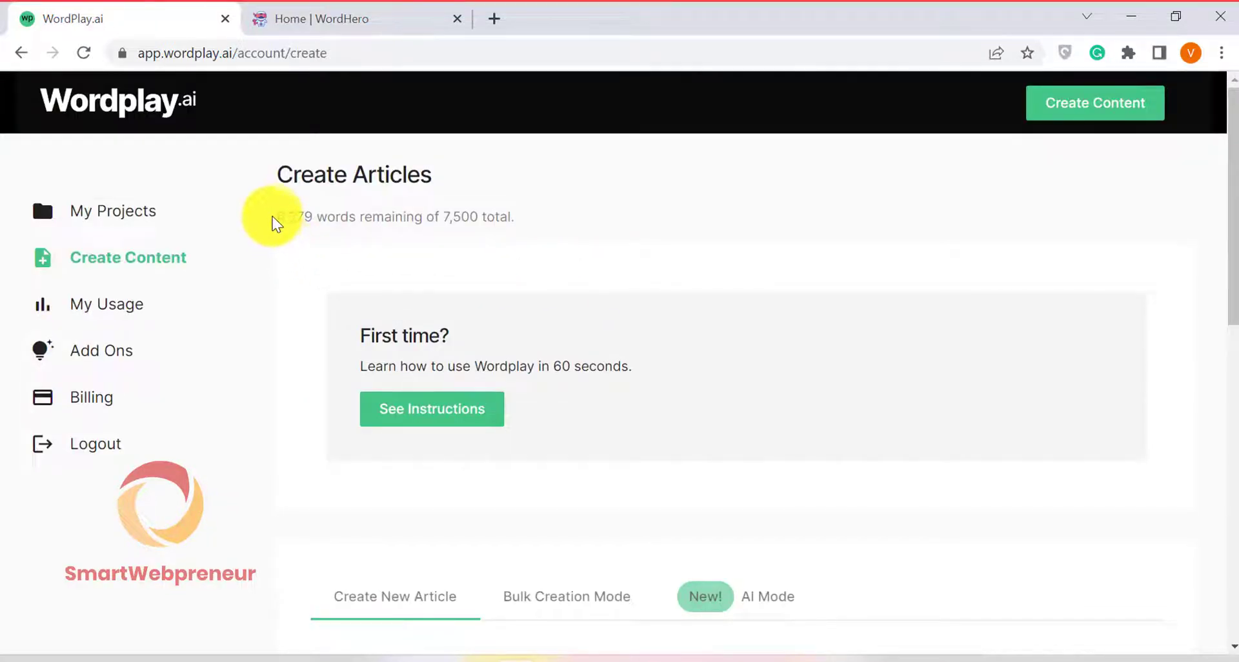
pyautogui.moveTo(276, 218); pyautogui.dragTo(542, 232)
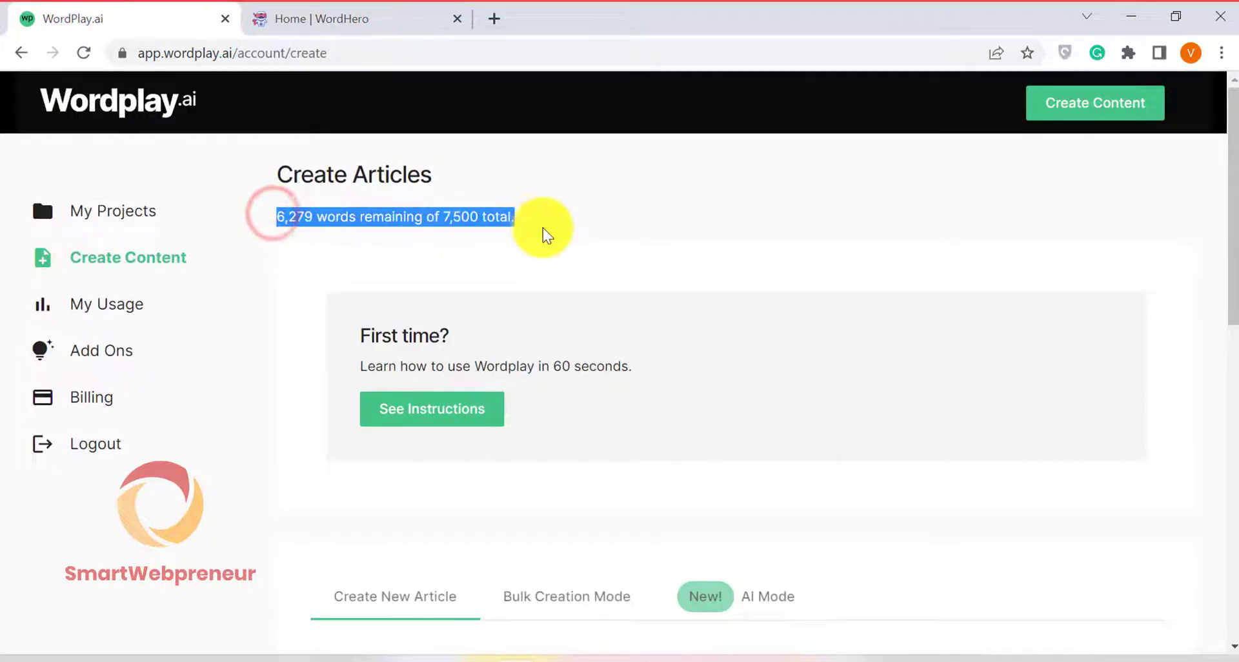
pyautogui.click(603, 232)
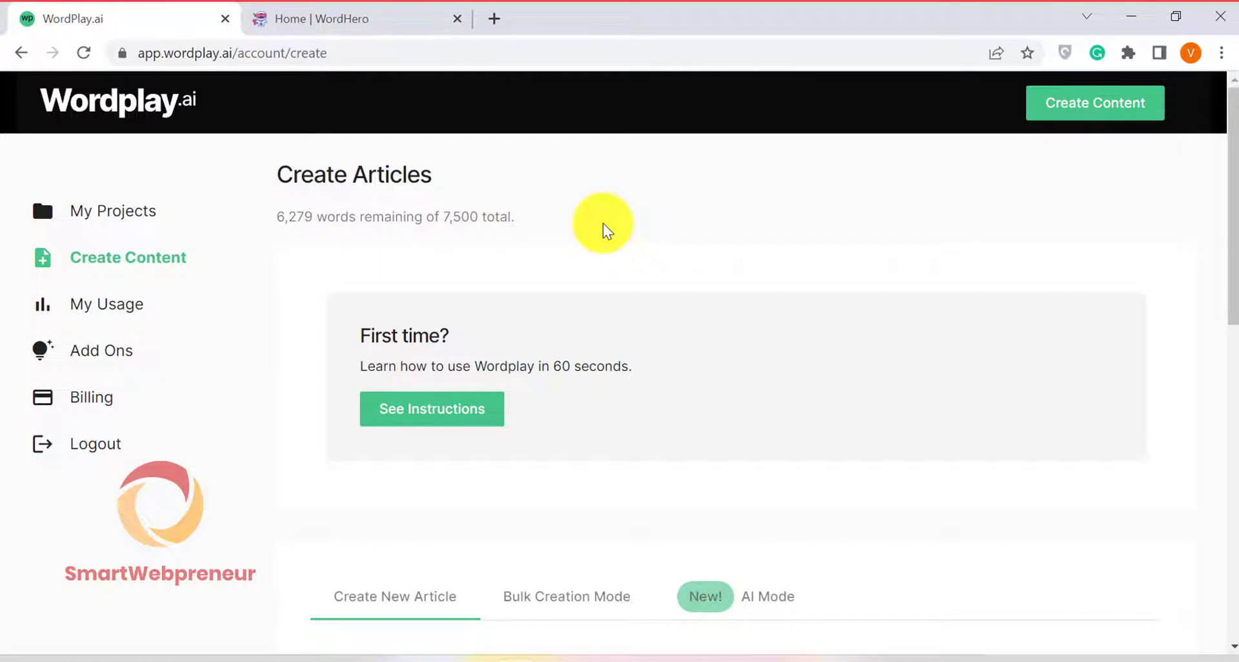
# Switch to WordHero and generate analogies for the statement "Affiliate marketing is easy to get started" with the Analogy Provider, running it twice.
pyautogui.hotkey('ctrl', 'Tab')
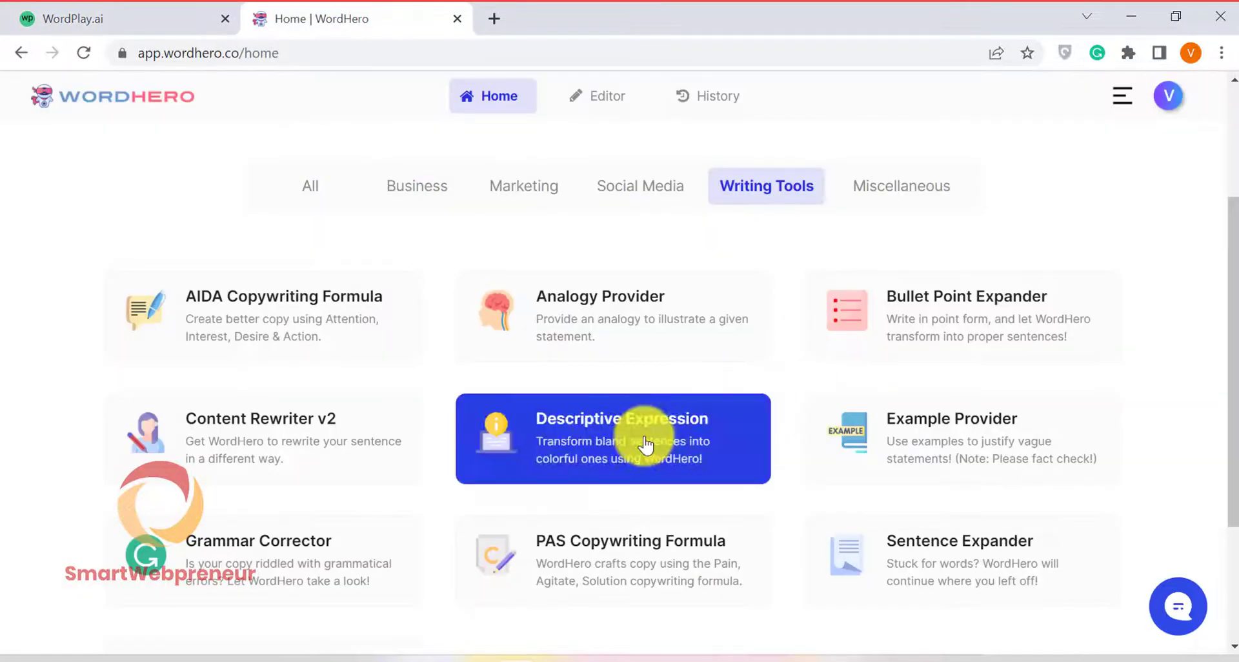
pyautogui.click(603, 333)
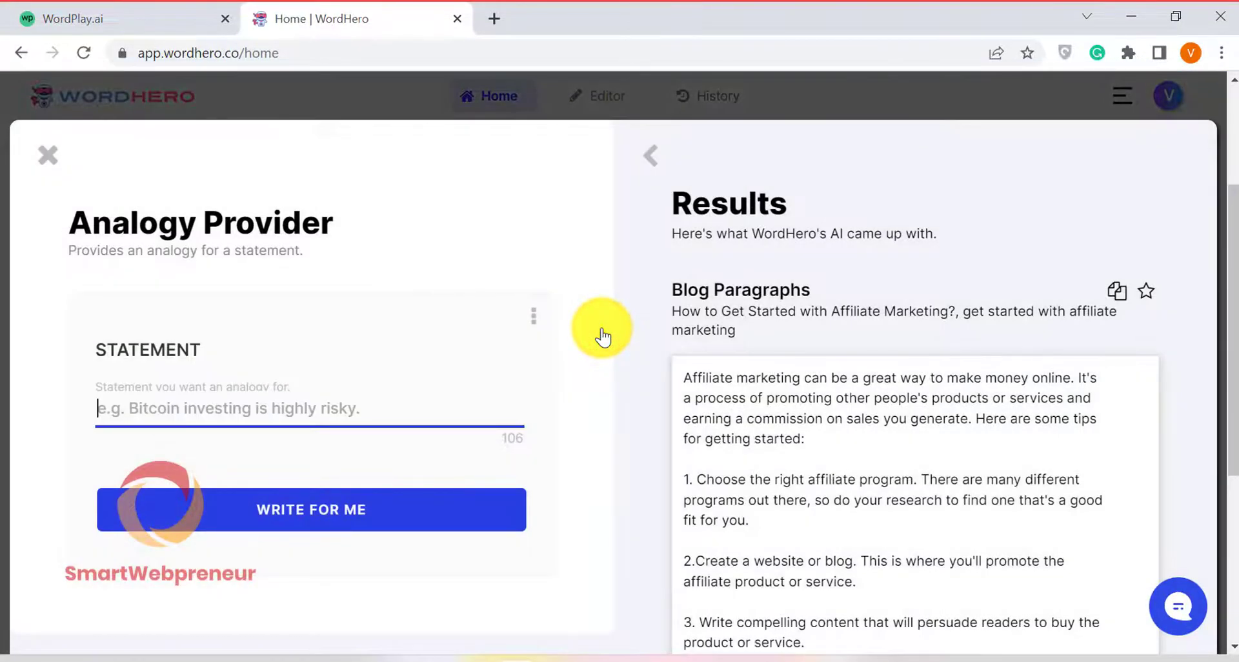
pyautogui.write('Affili')
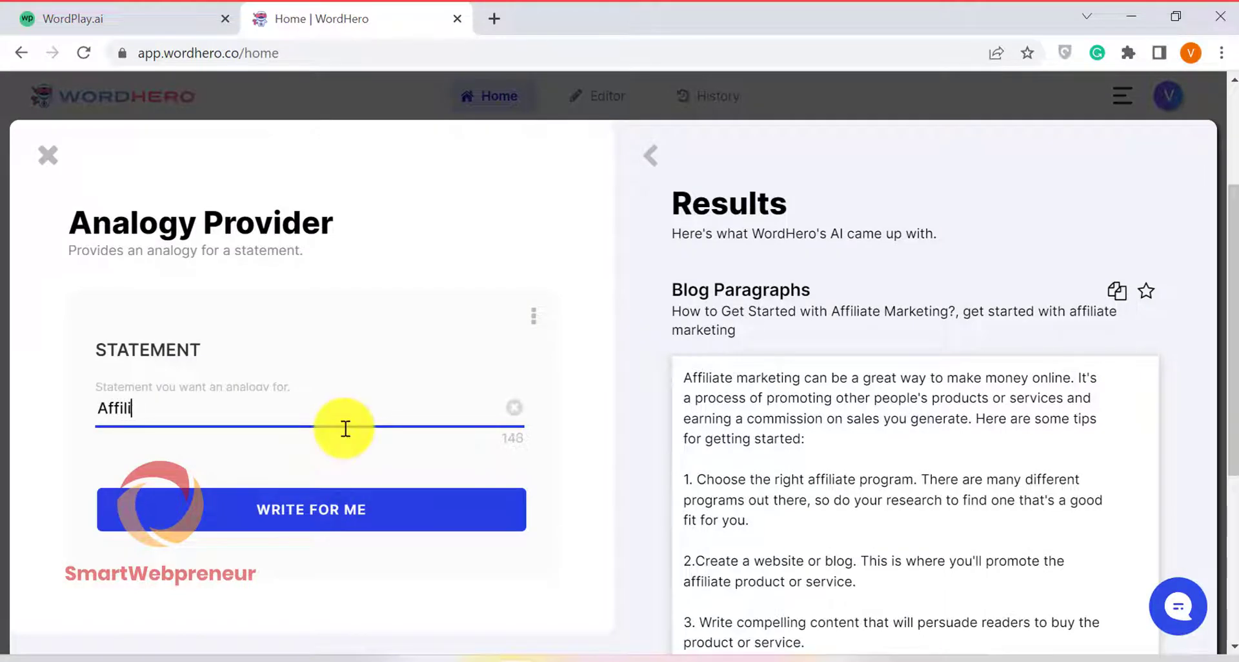
pyautogui.write('ate marketing is e')
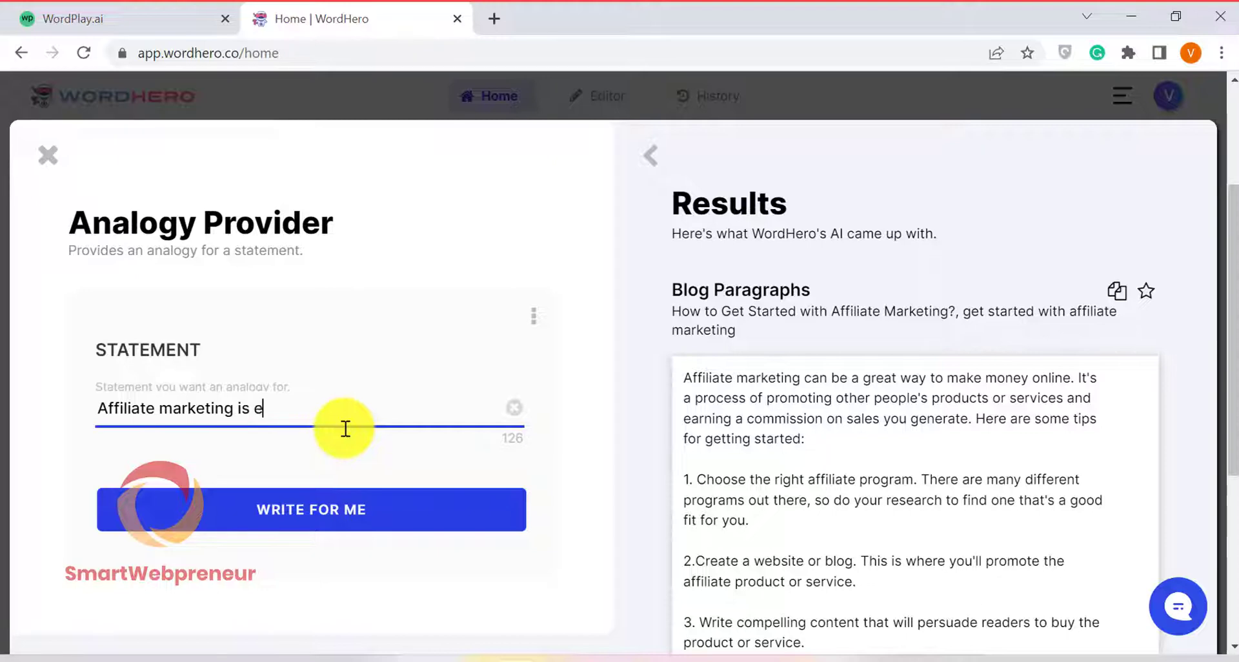
pyautogui.write('asy to get started')
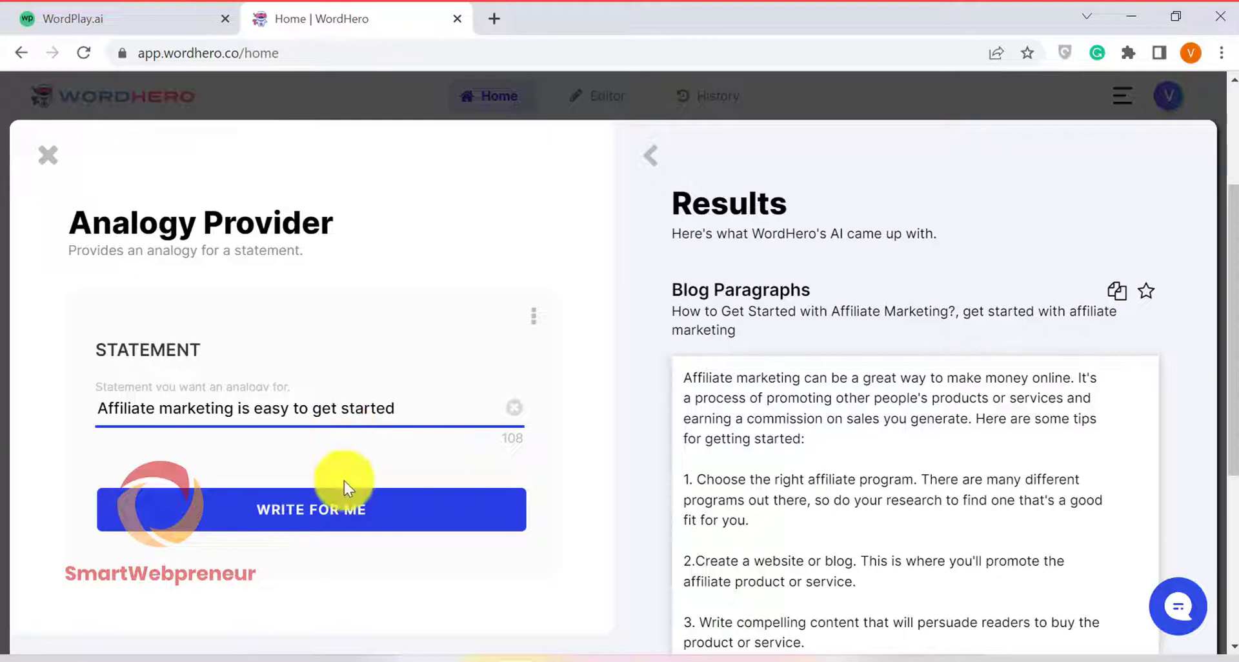
pyautogui.click(343, 517)
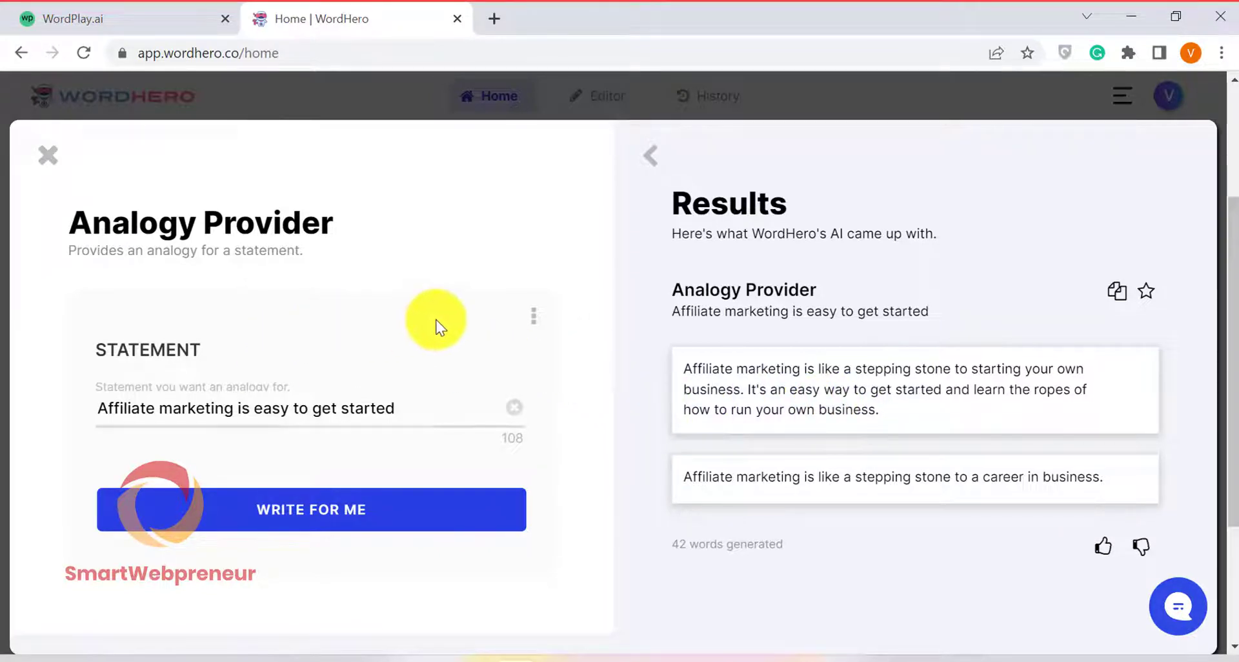
pyautogui.click(321, 509)
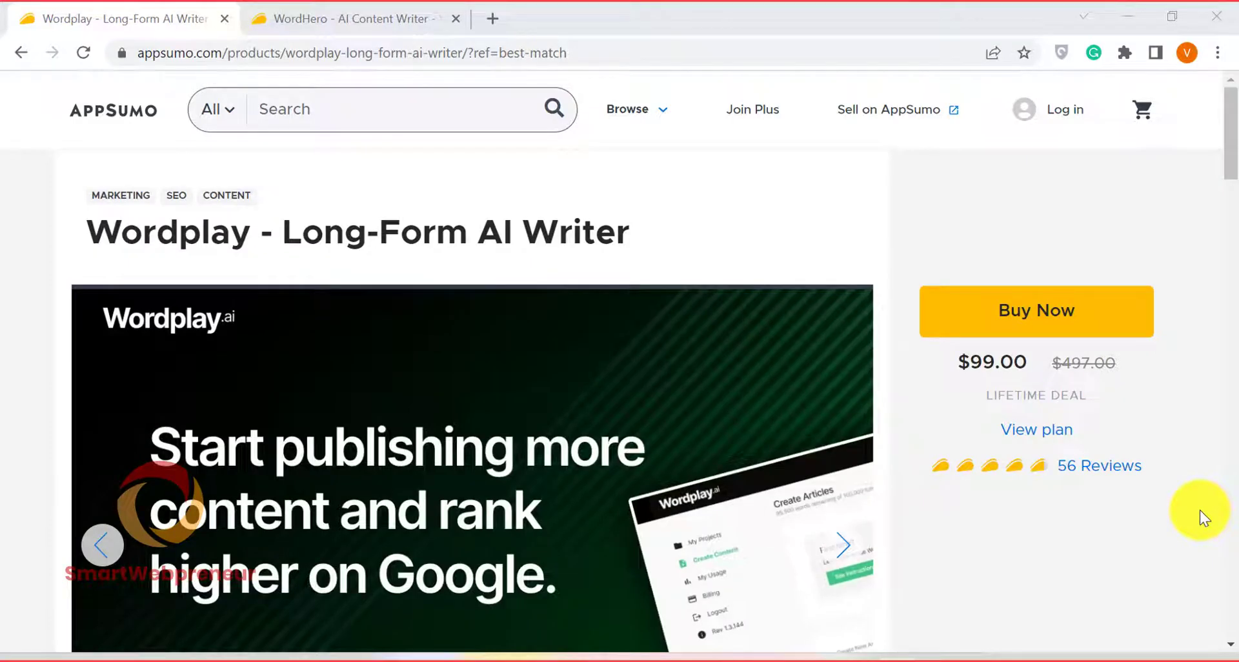
# View the plan on Wordplay's AppSumo page and read its price, features and code stacking options.
pyautogui.scroll(-2, 1032, 362)
pyautogui.click(1040, 334)
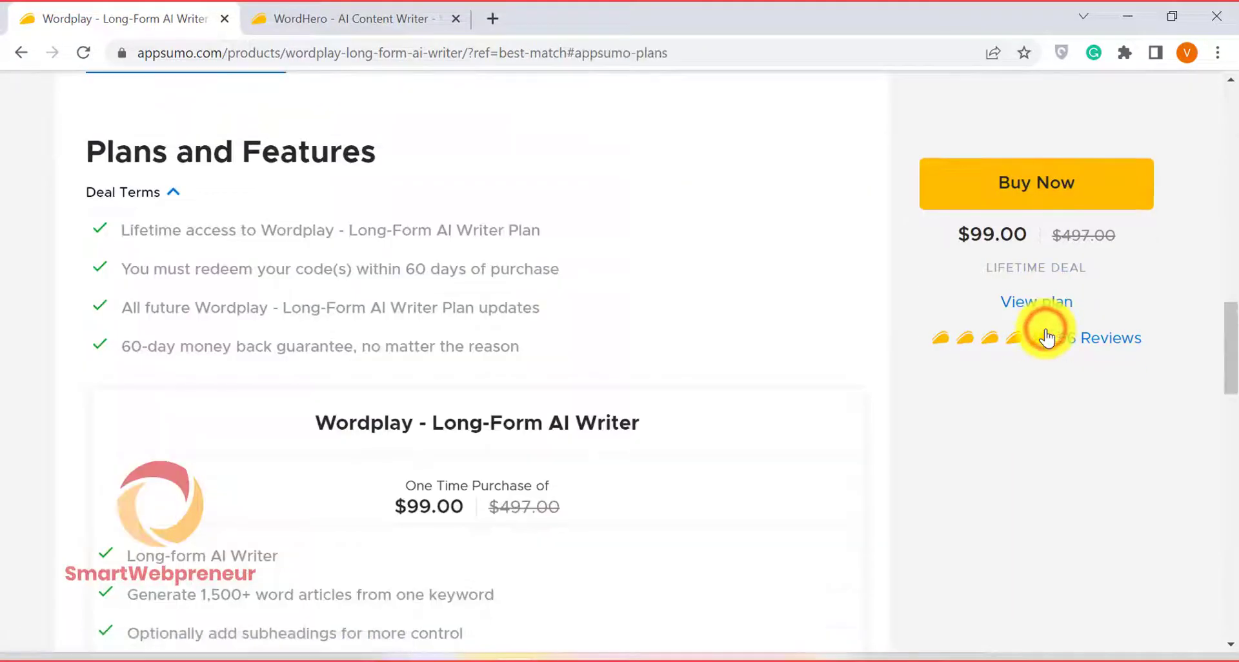
pyautogui.scroll(-5, 727, 400)
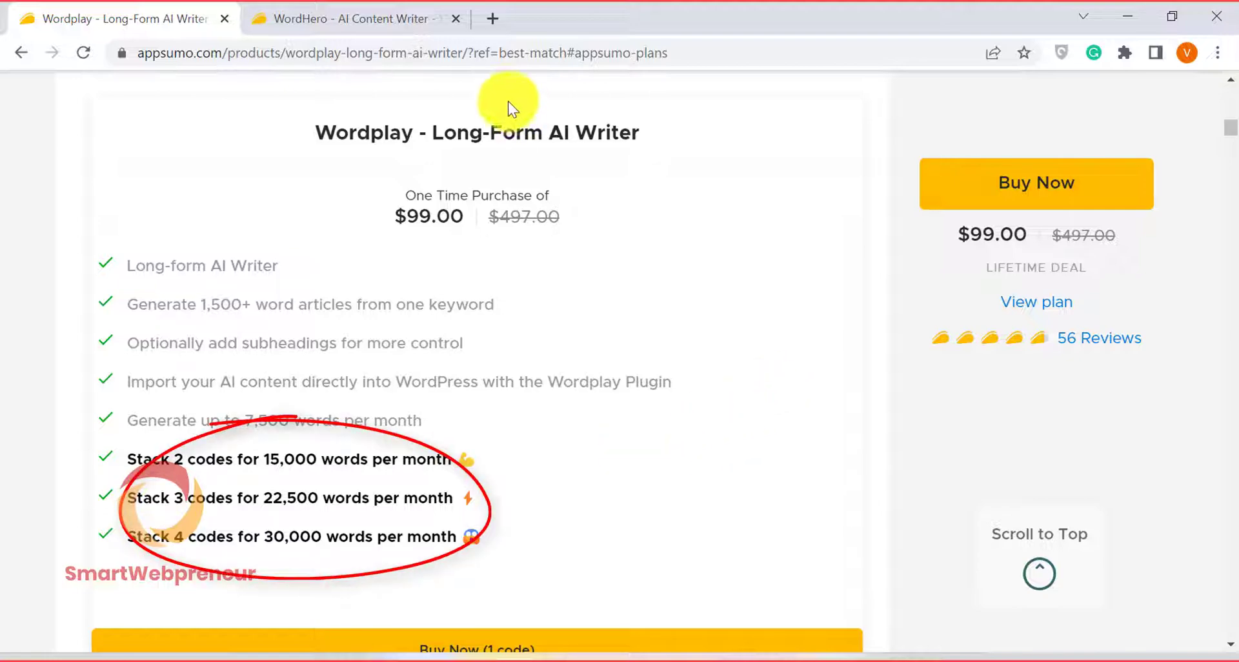
# Switch to WordHero's AppSumo page and read the deal terms, price and features of its plan.
pyautogui.click(365, 21)
pyautogui.scroll(-1, 728, 351)
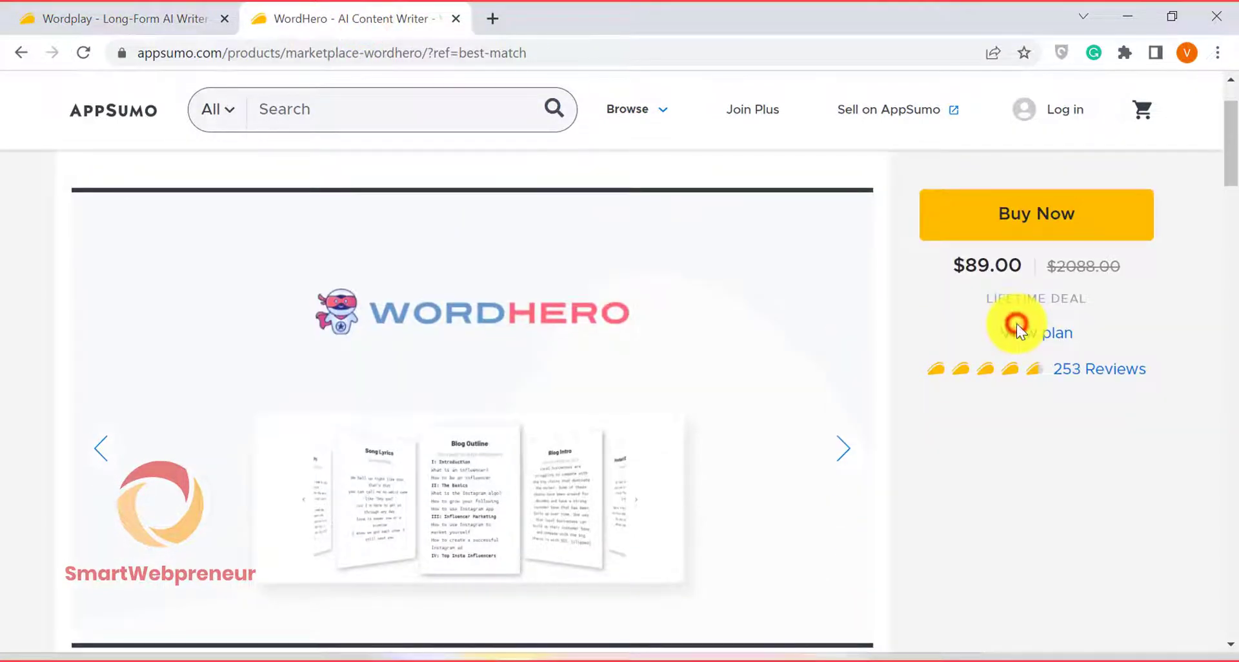
pyautogui.click(1018, 335)
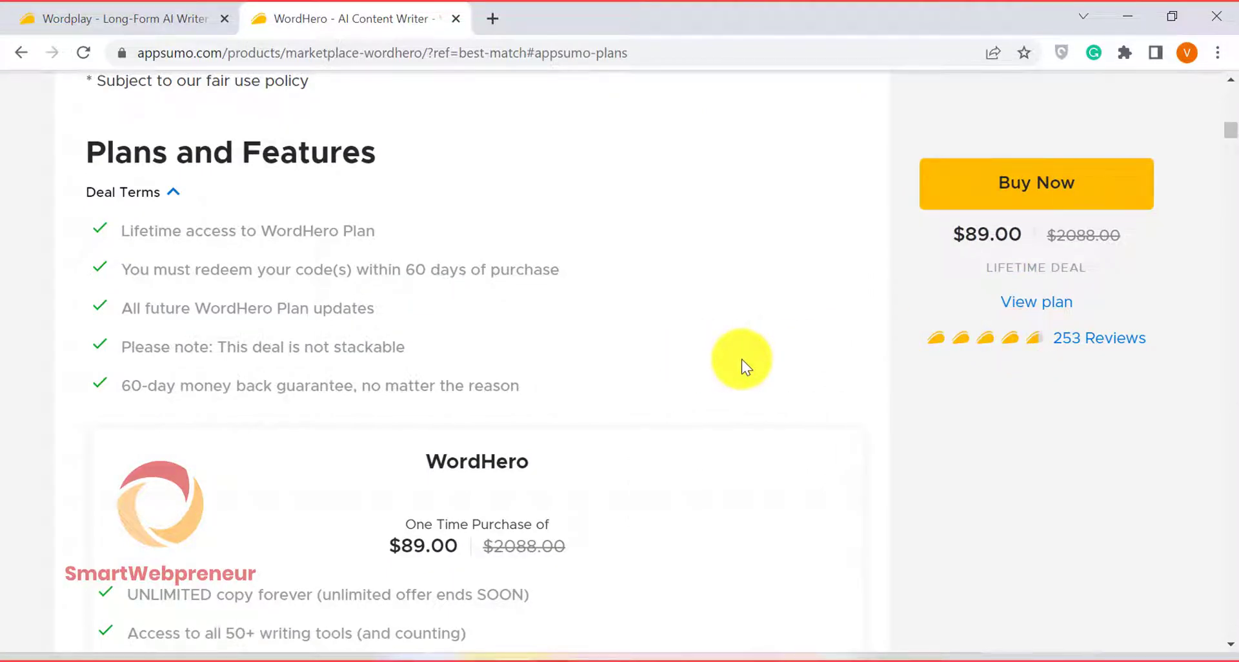
pyautogui.scroll(-5, 742, 359)
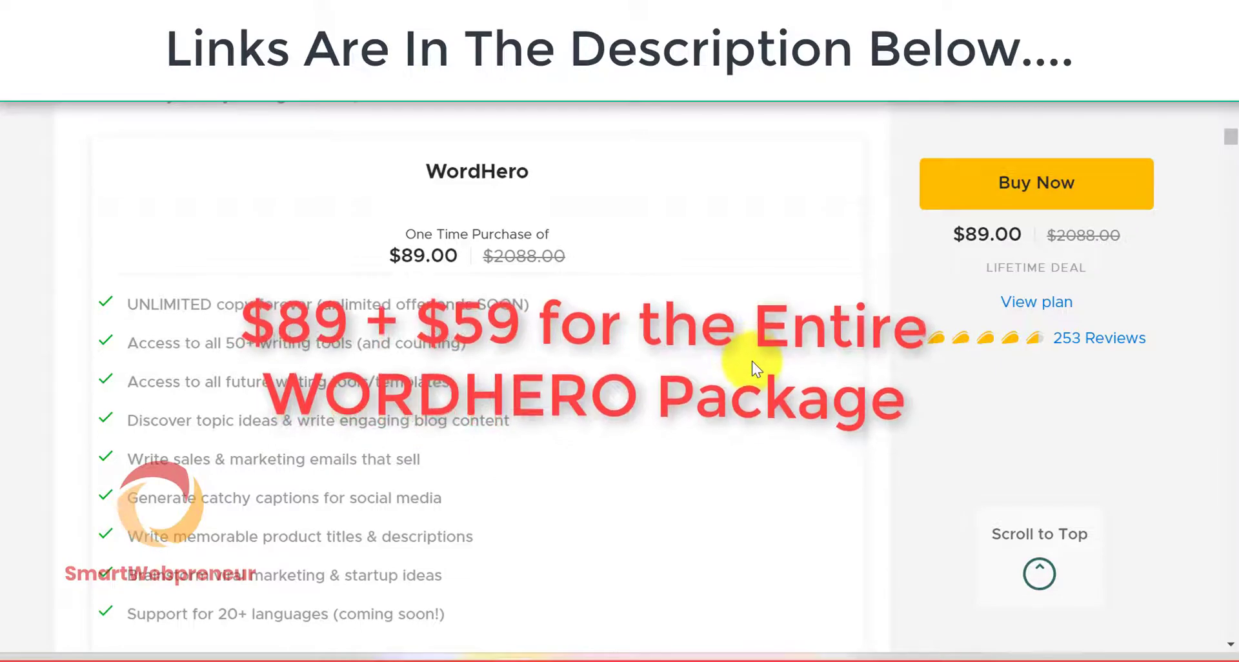
# Read the creator's pinned post about WordHero, including its questions and answers on the deal.
pyautogui.scroll(-5, 590, 435)
pyautogui.scroll(-7, 590, 442)
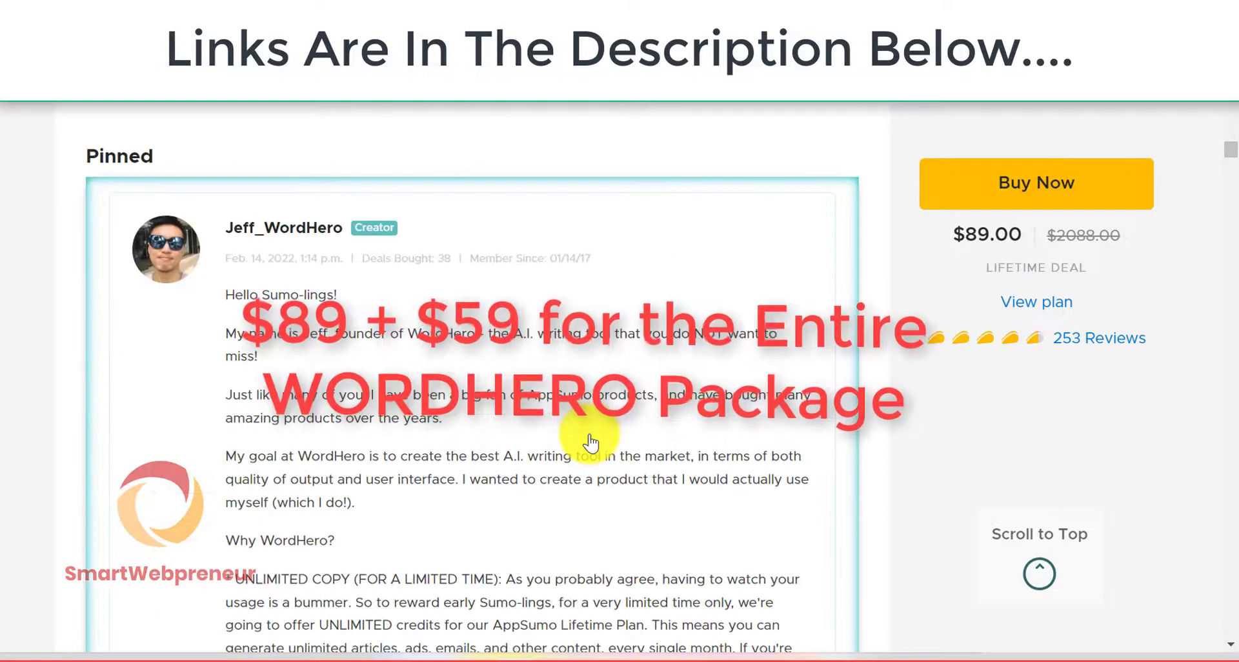
pyautogui.scroll(-2, 590, 435)
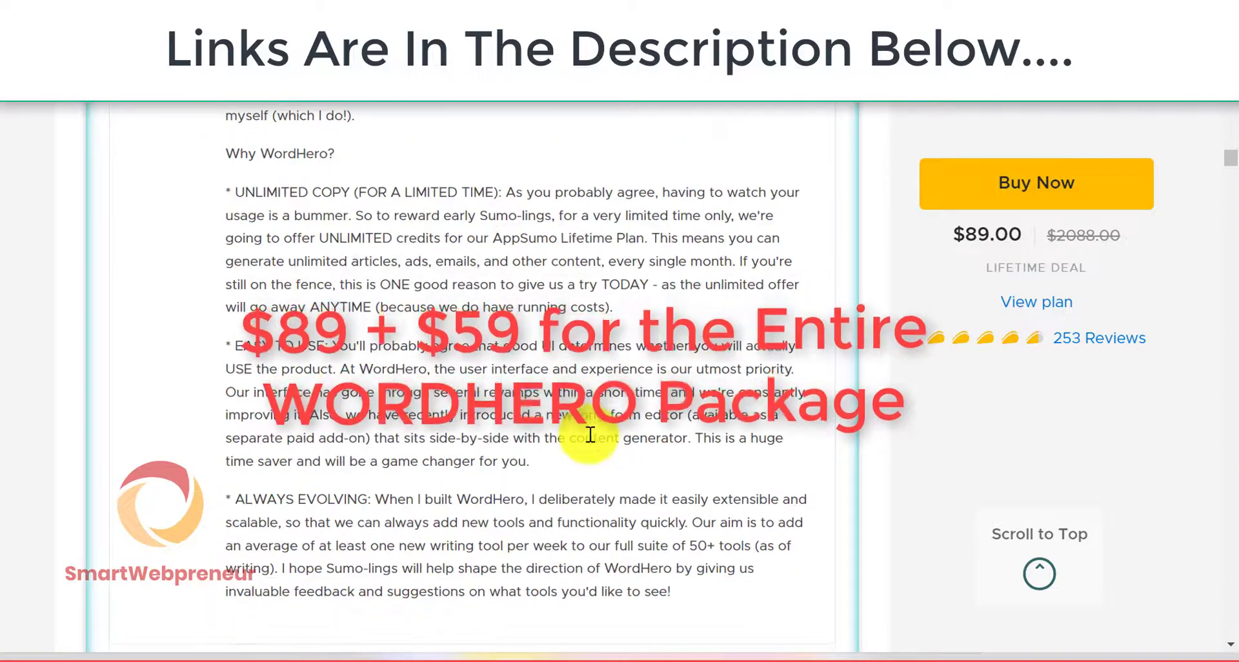
pyautogui.scroll(-3, 590, 436)
pyautogui.scroll(-7, 589, 438)
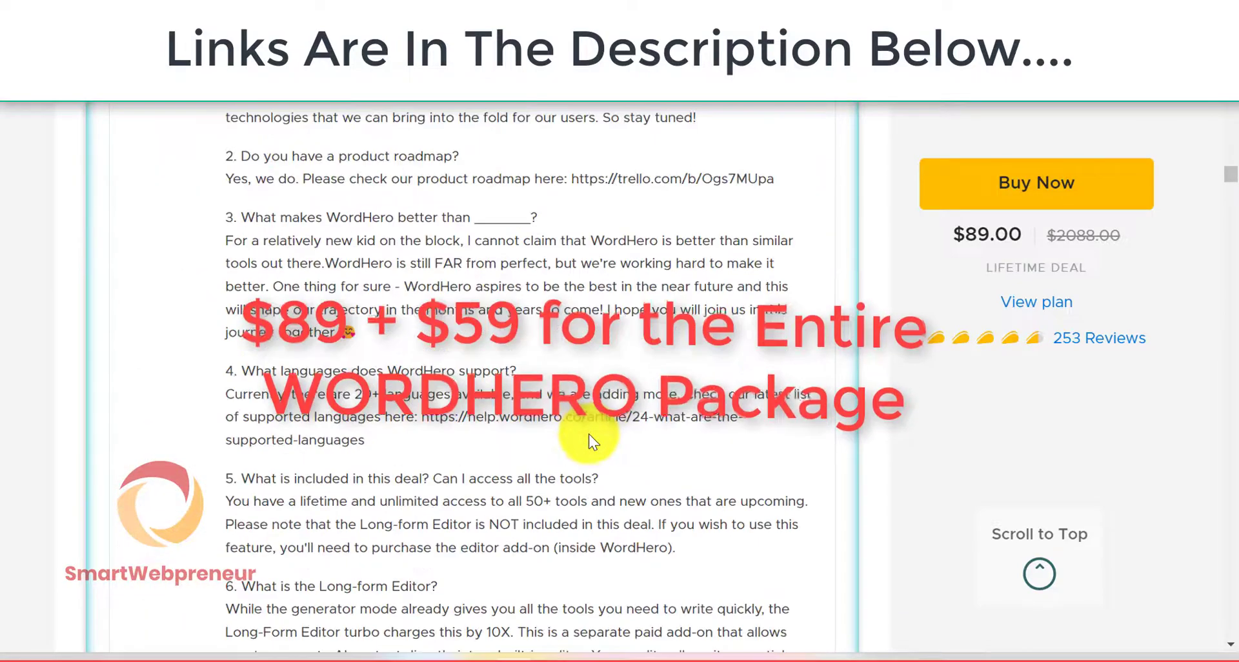
pyautogui.scroll(-2, 589, 439)
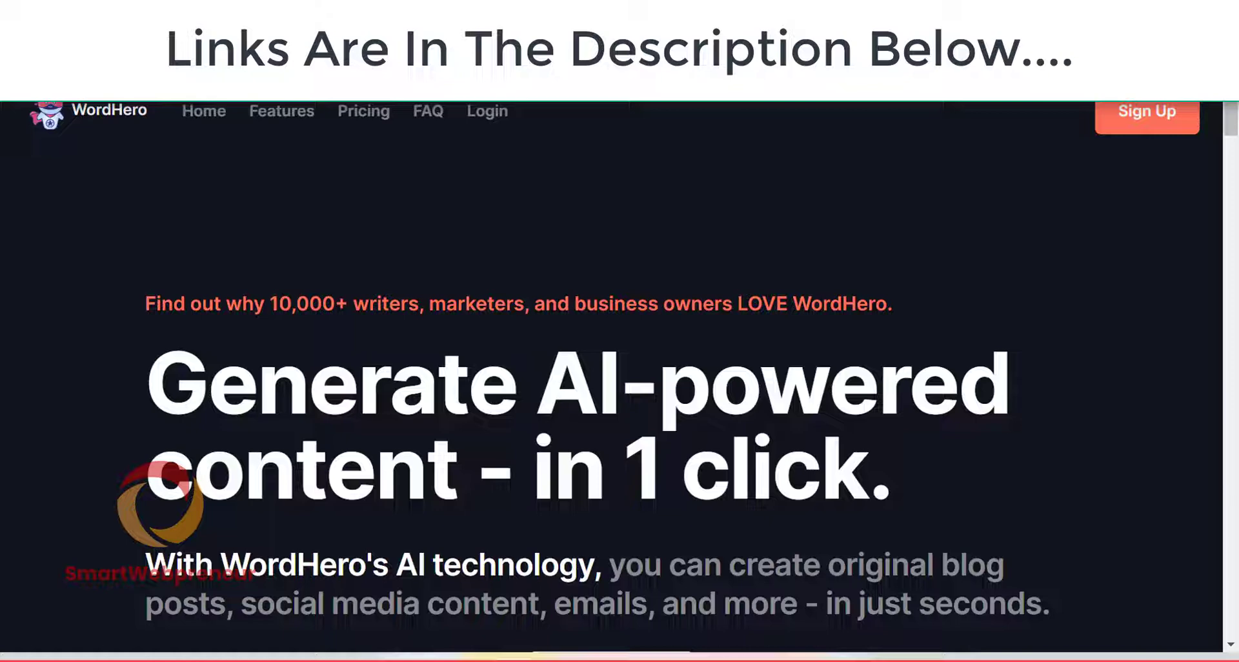
# Look over the WordHero website's features, how-it-works section and customer reviews.
pyautogui.scroll(-2, 807, 332)
pyautogui.click(282, 115)
pyautogui.scroll(-10, 626, 374)
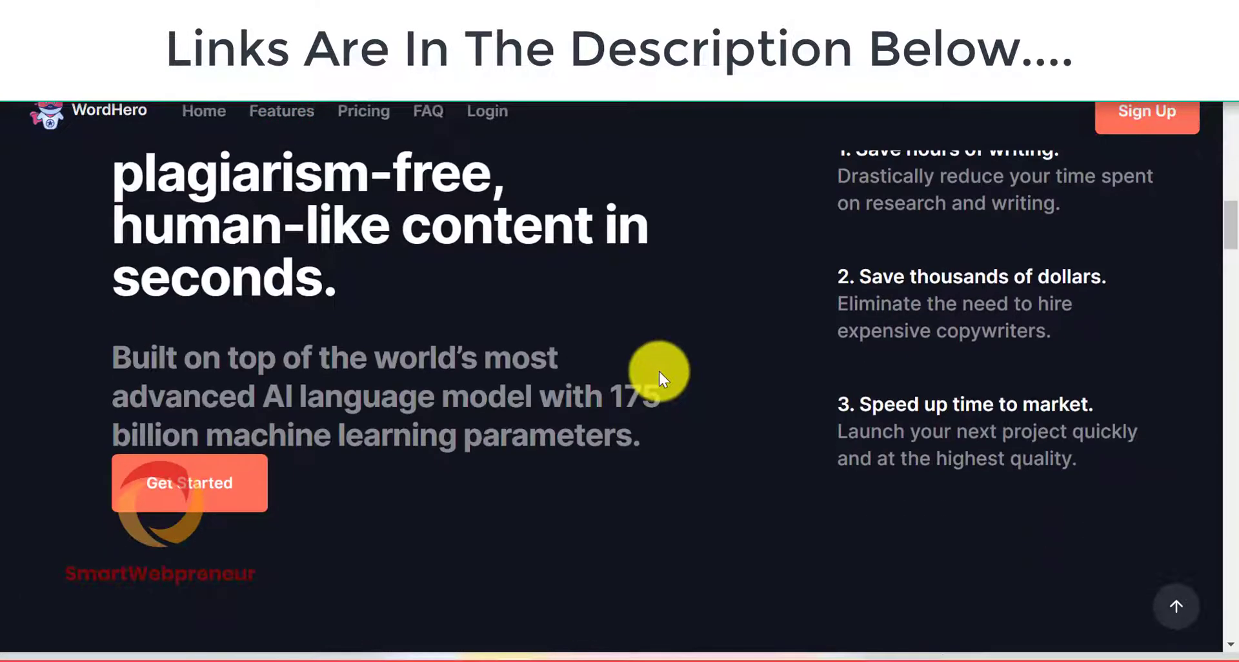
pyautogui.scroll(-7, 659, 371)
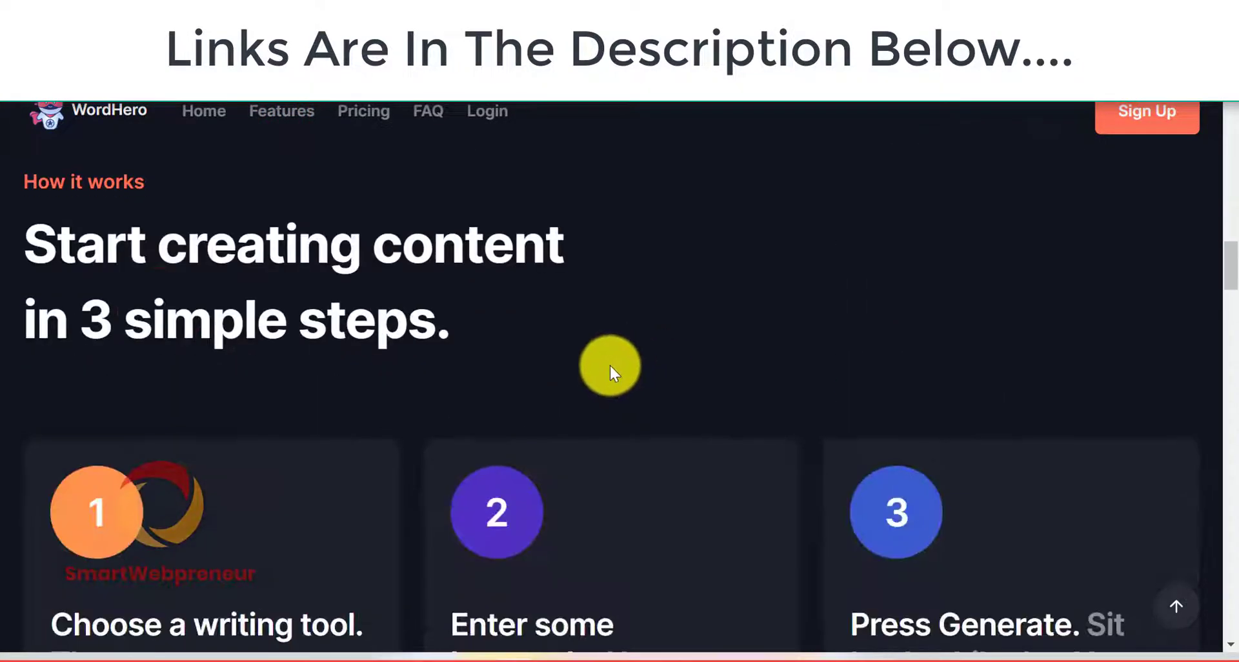
pyautogui.scroll(-3, 610, 365)
pyautogui.scroll(-2, 610, 366)
pyautogui.scroll(-2, 612, 361)
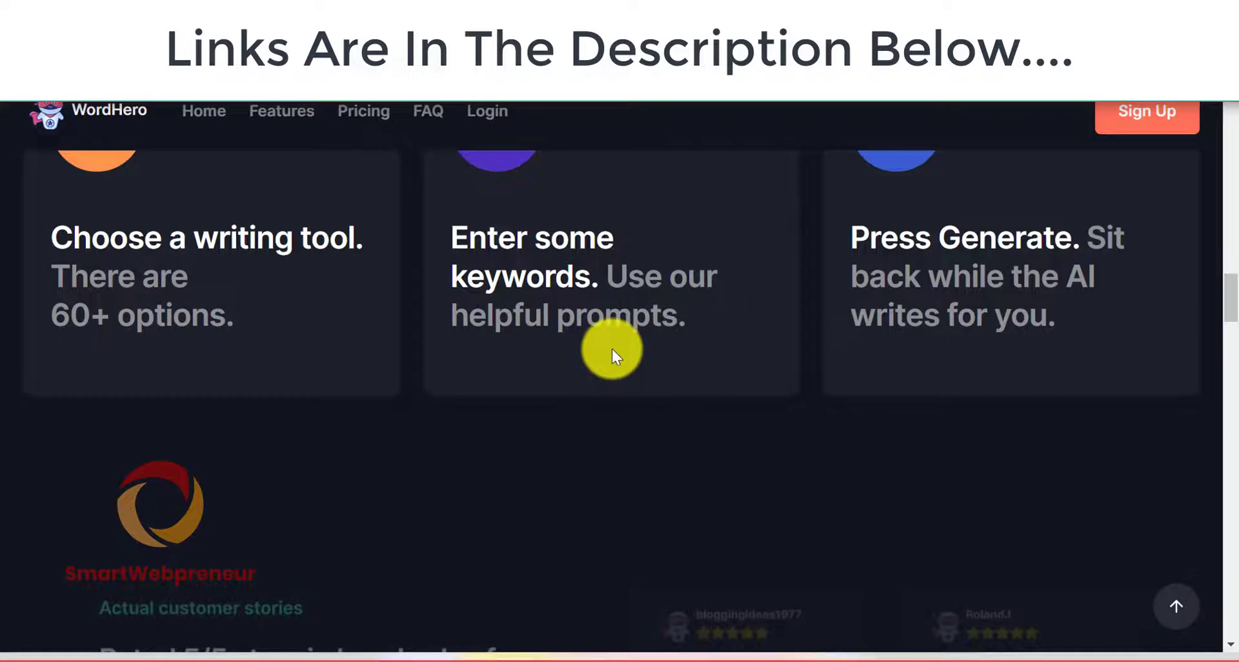
pyautogui.scroll(-6, 610, 352)
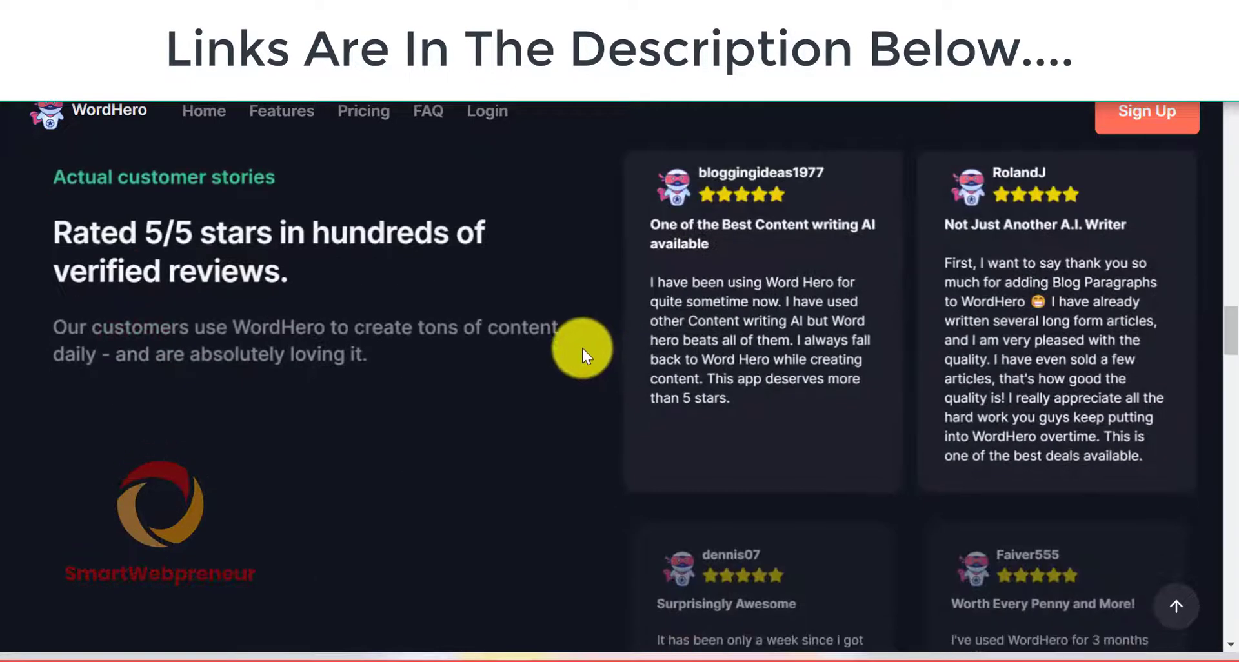